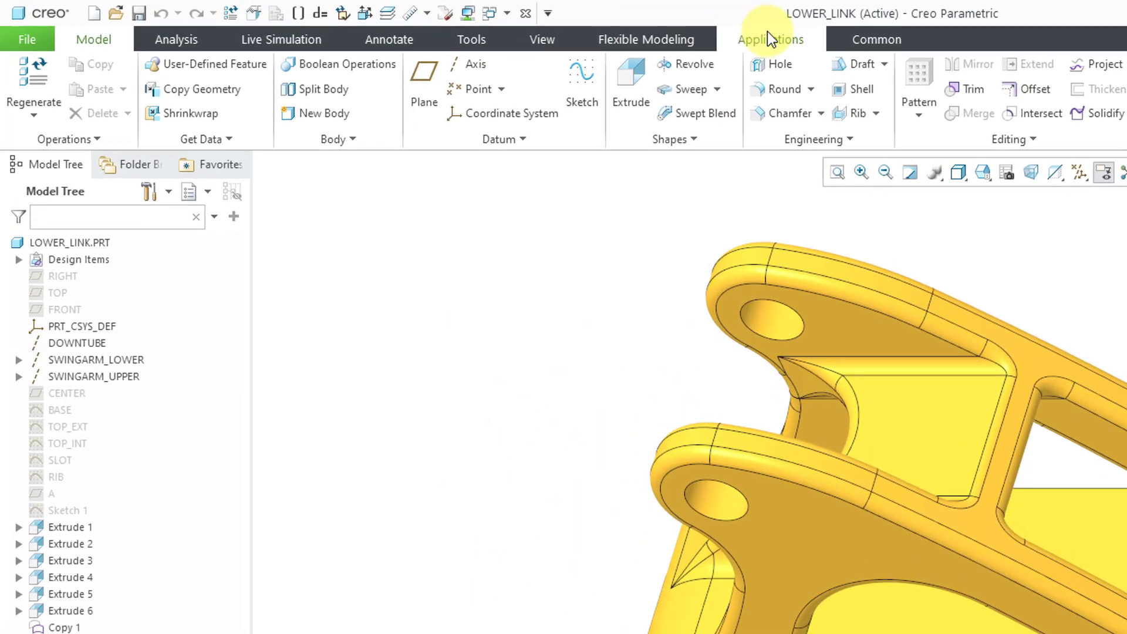
# - Launch Ansys Simulation and create StructureStudy 1 with the Structure simulation type
pyautogui.click(769, 37)
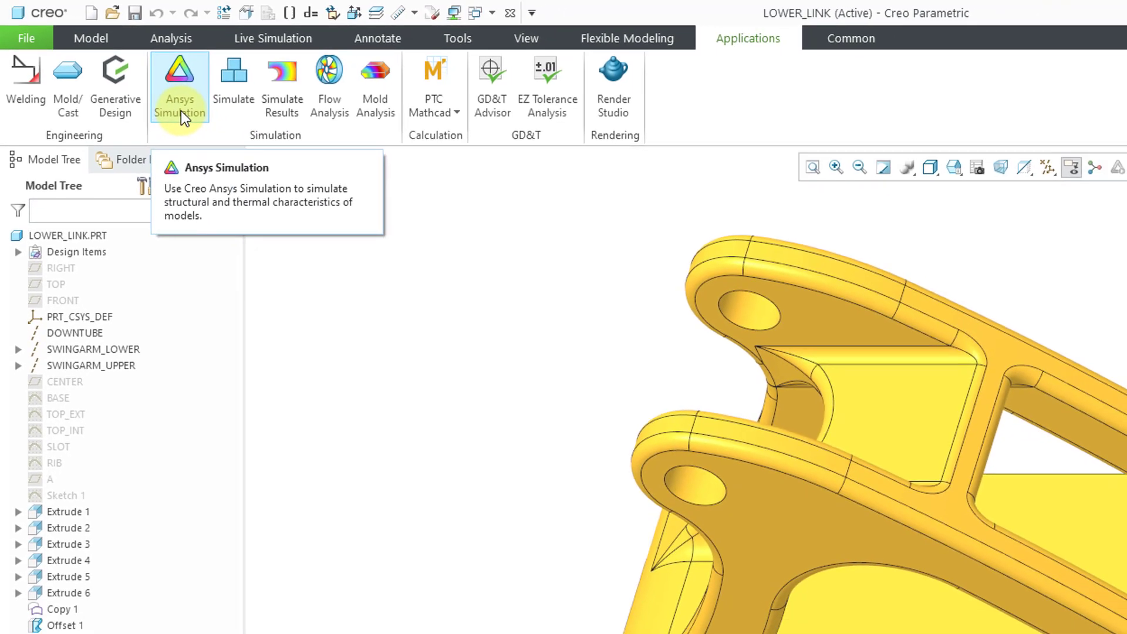
pyautogui.click(181, 110)
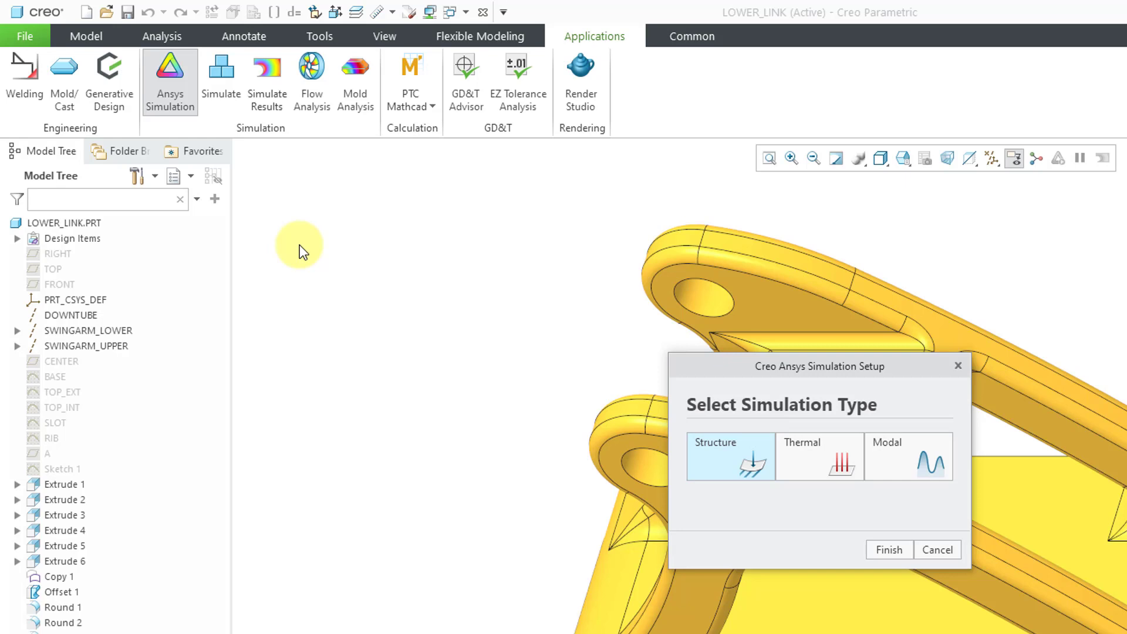
pyautogui.click(888, 549)
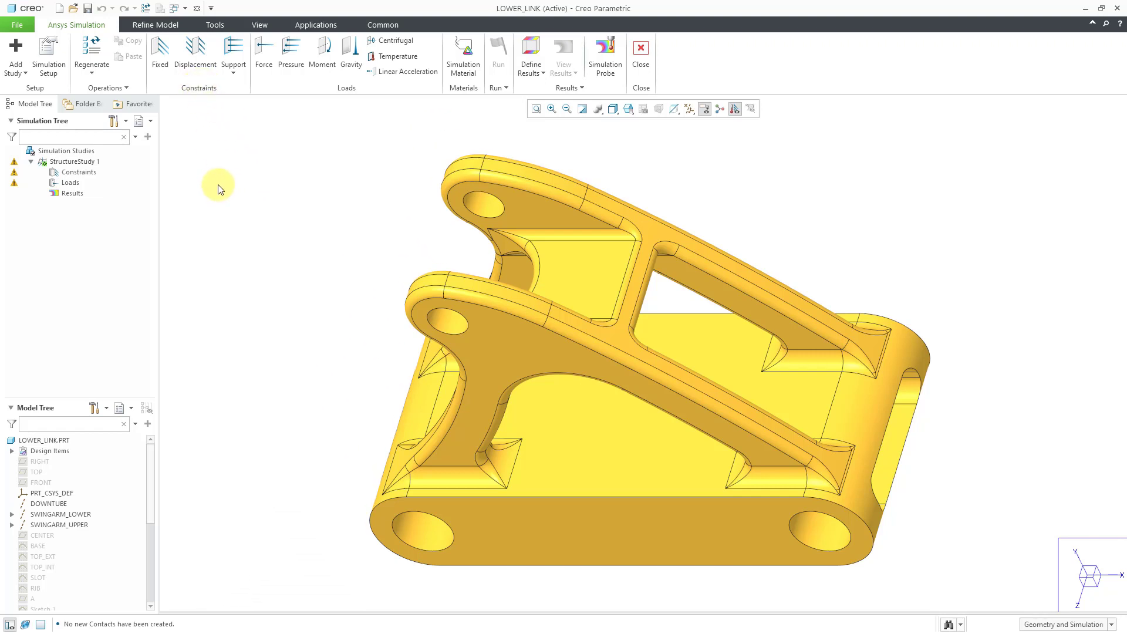
# - Create the Fixed 1 constraint on the left and right lower hole surfaces
pyautogui.click(159, 69)
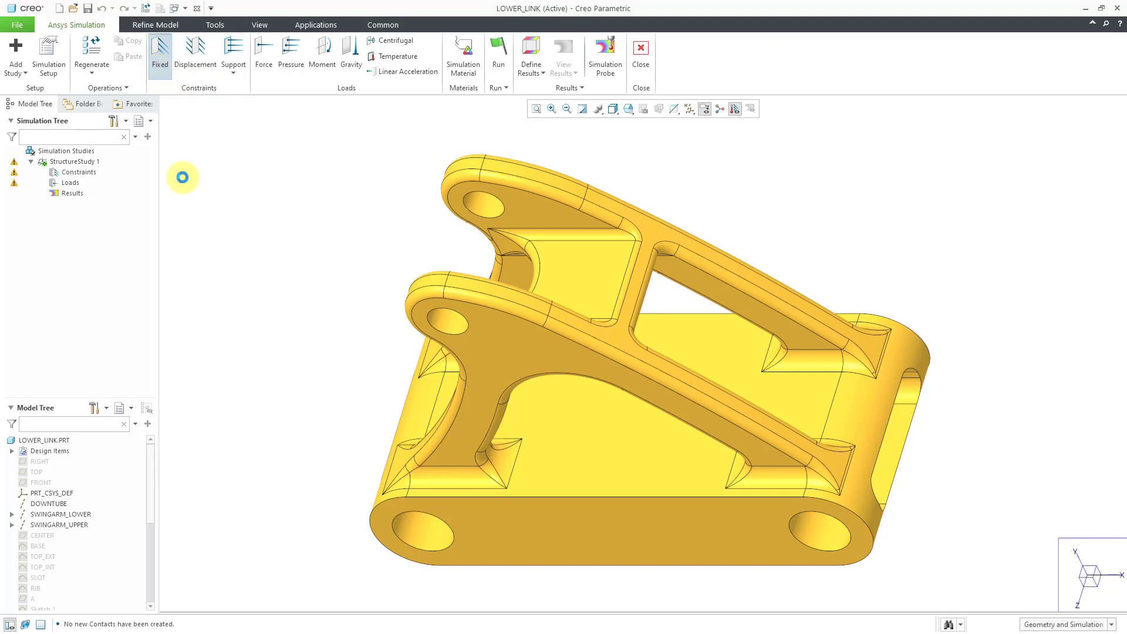
pyautogui.click(441, 533)
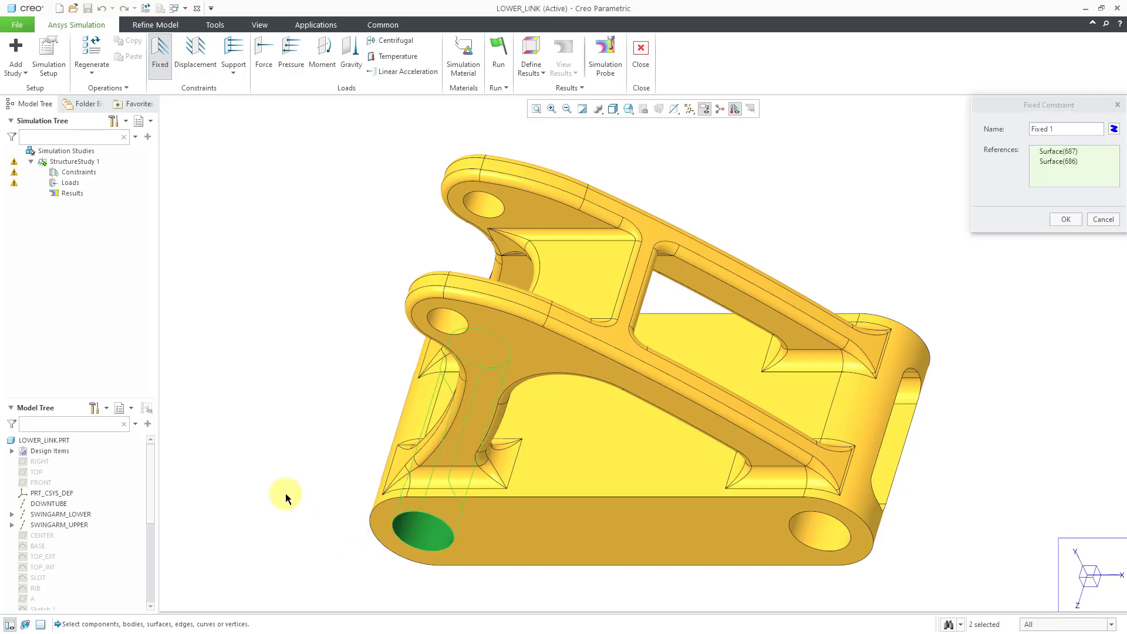
pyautogui.click(828, 535)
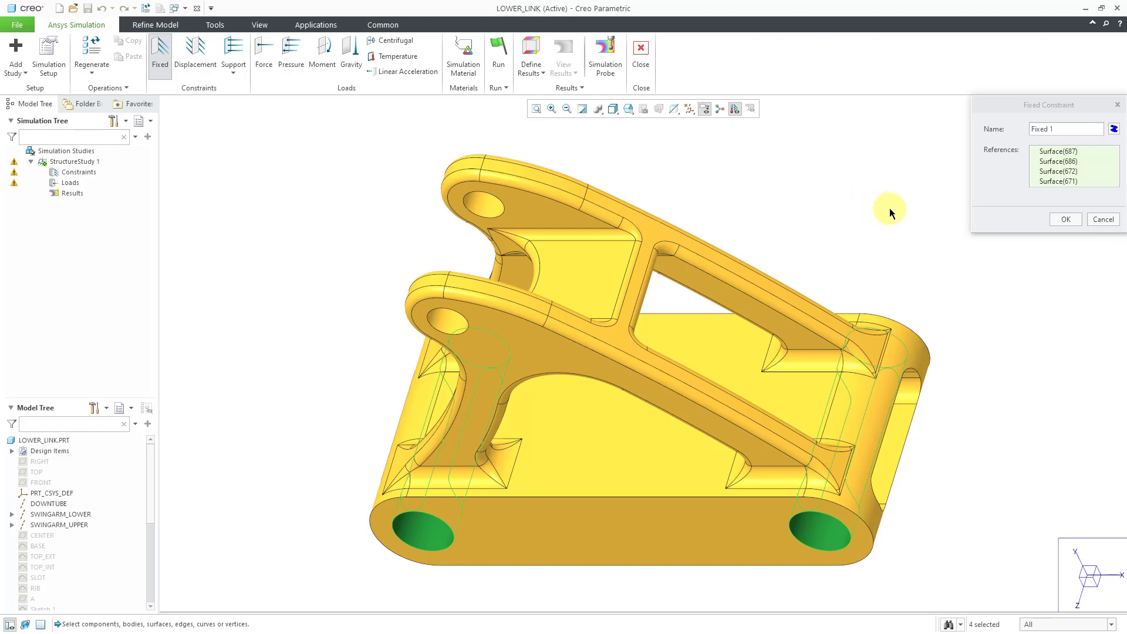
pyautogui.click(1059, 220)
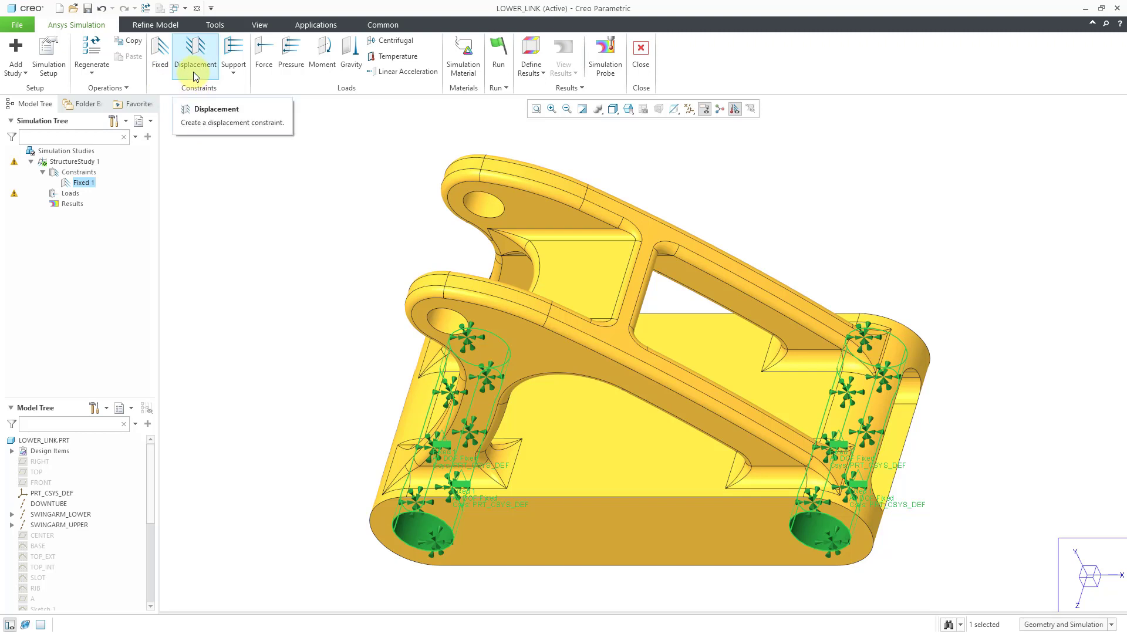
pyautogui.click(235, 75)
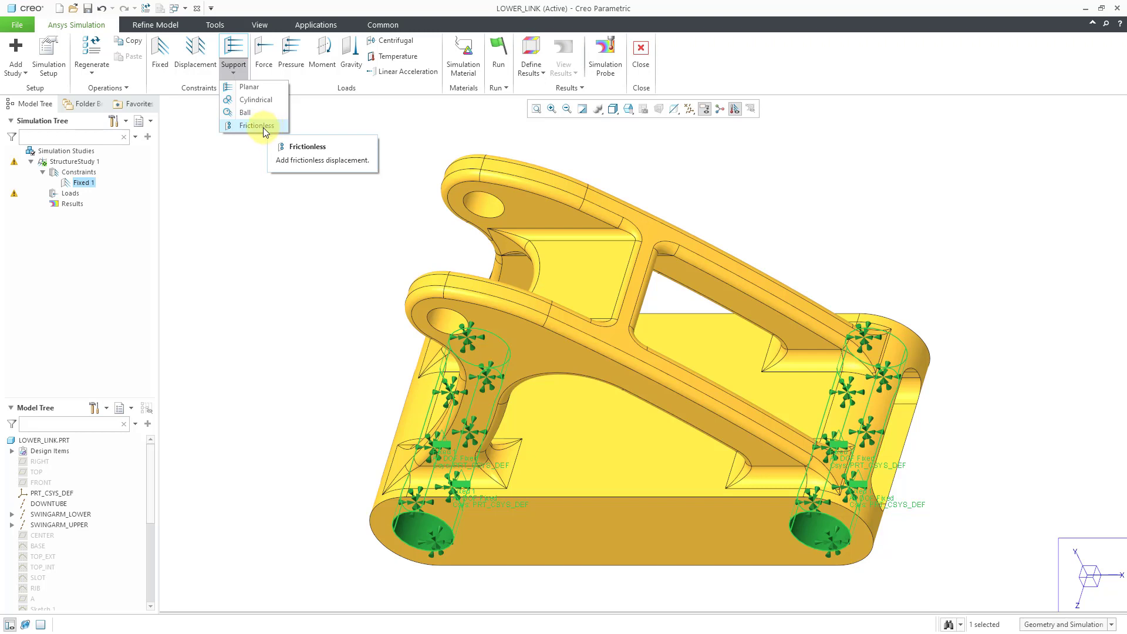
pyautogui.click(207, 189)
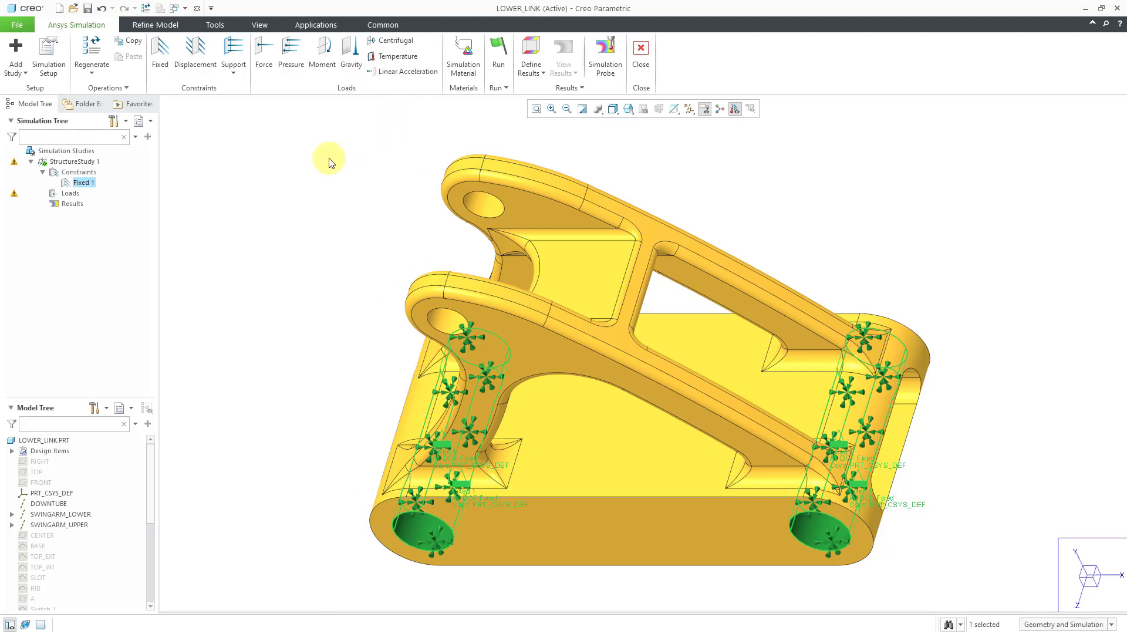
# - Create Force 1 on the upper holes as a Total force of X 100, Y 200 lbf
pyautogui.click(265, 66)
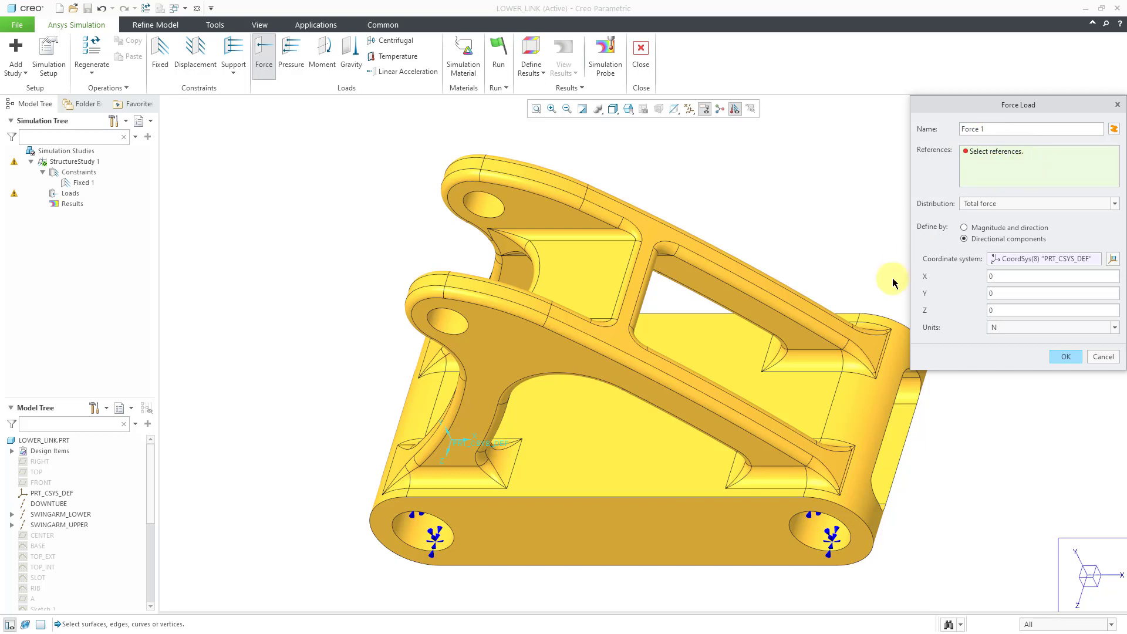
pyautogui.click(451, 328)
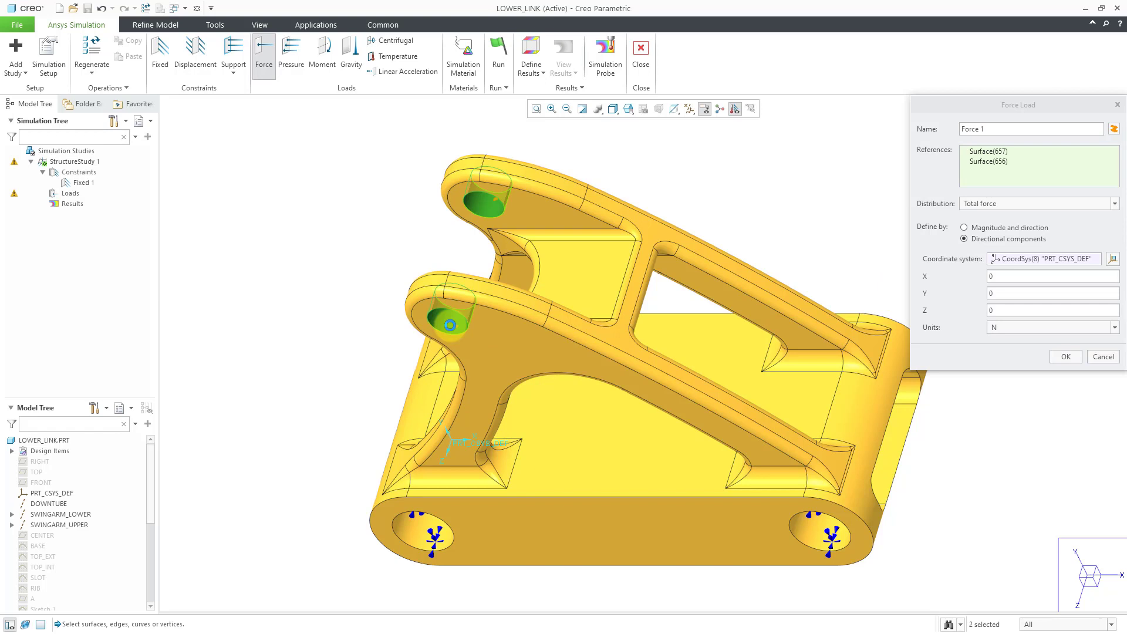
pyautogui.click(1024, 204)
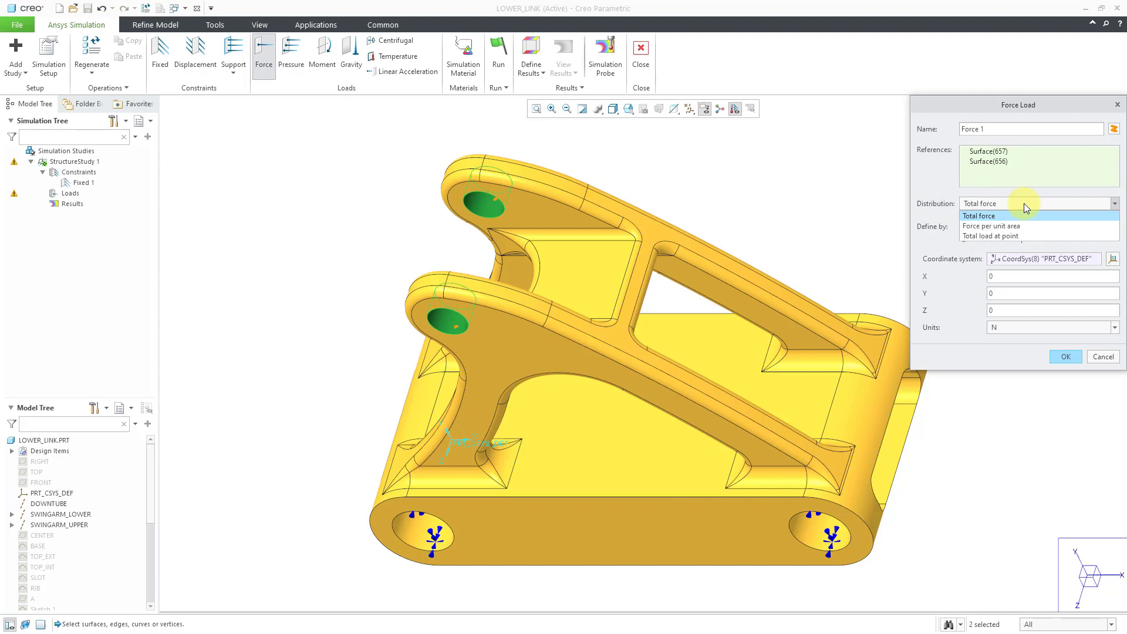
pyautogui.click(1024, 203)
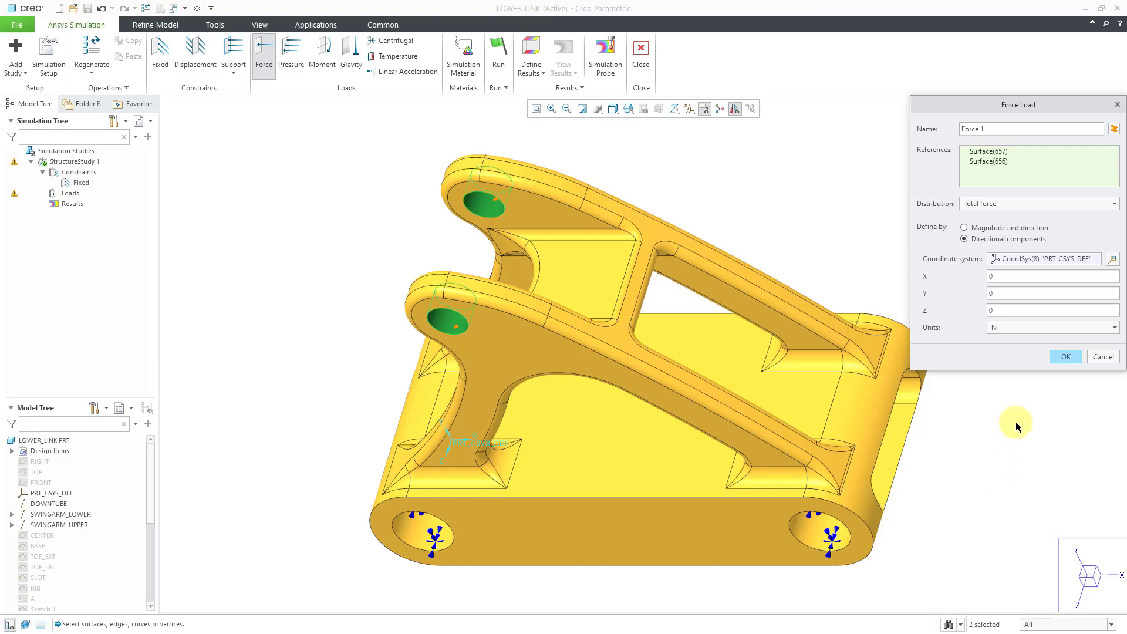
pyautogui.click(1026, 327)
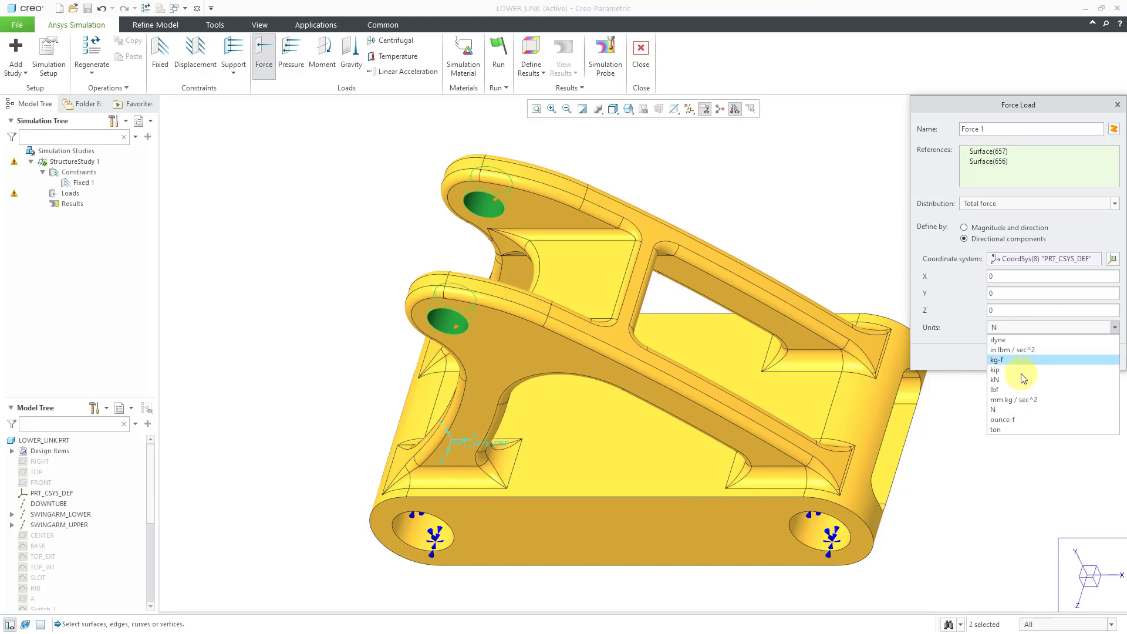
pyautogui.click(1019, 389)
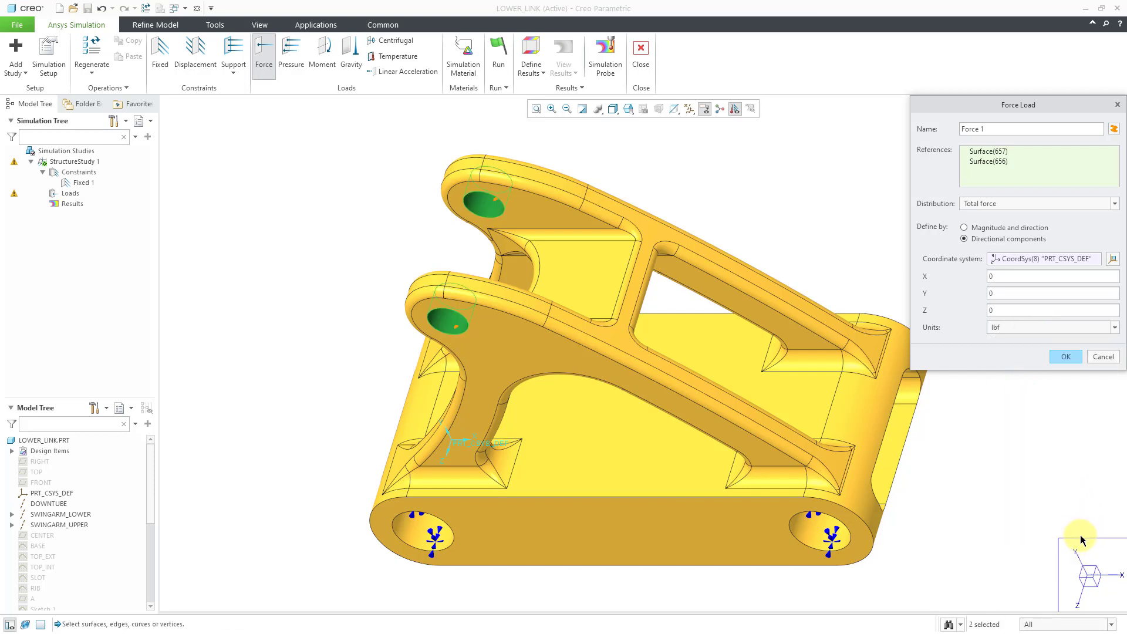
pyautogui.doubleClick(996, 293)
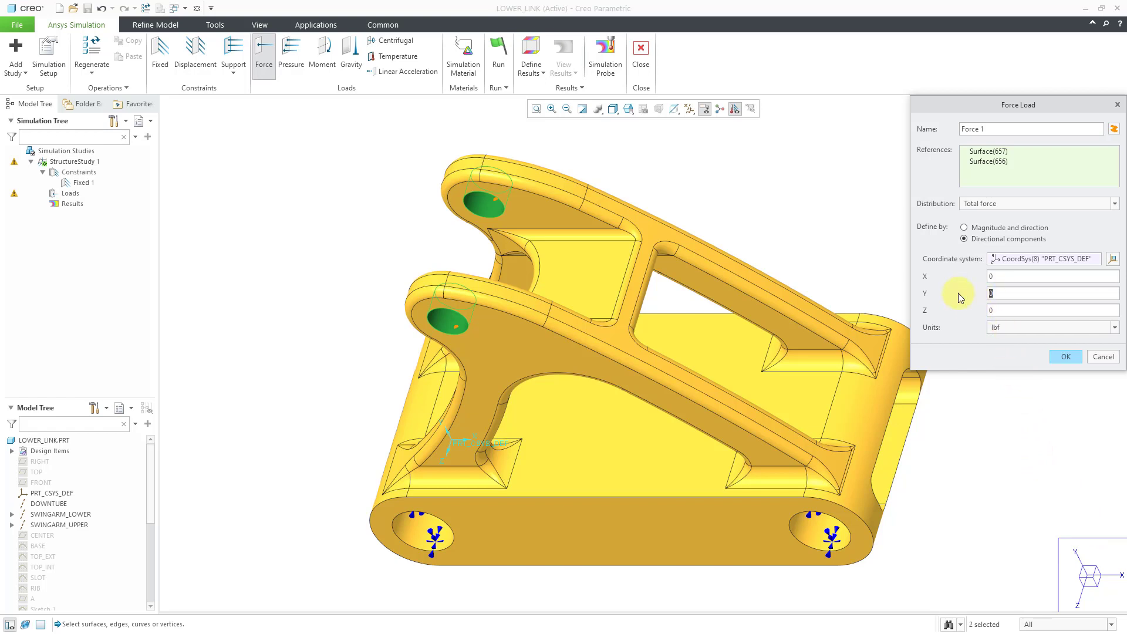
pyautogui.write('200')
pyautogui.click(998, 276)
pyautogui.write('100')
pyautogui.click(1064, 357)
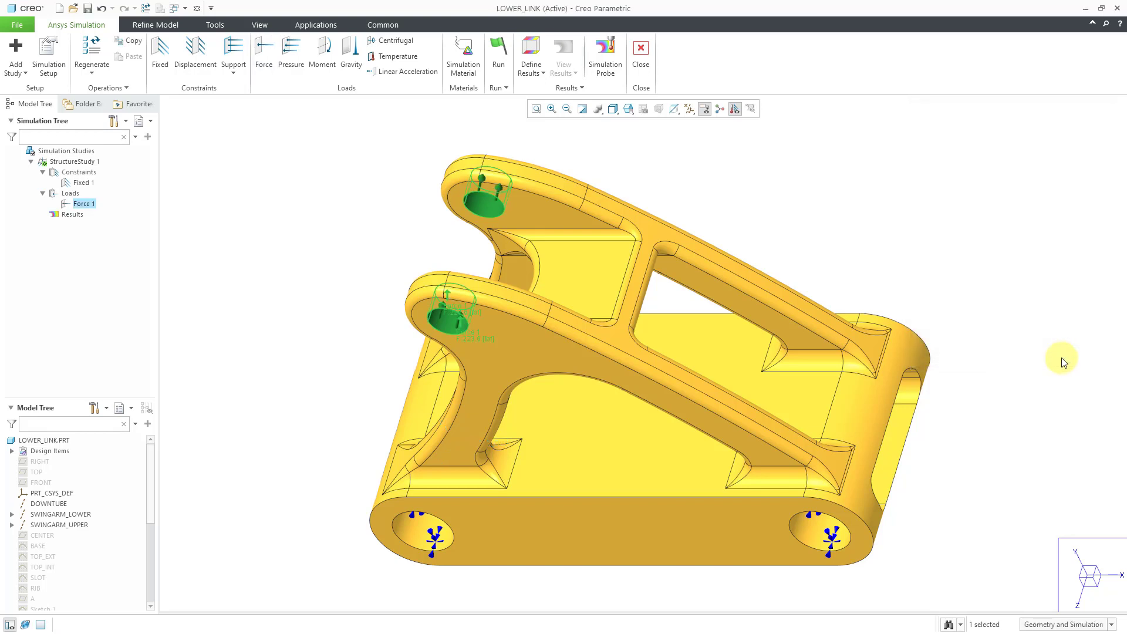
# - Add STEEL_CAST from the Granta ferrous metals library and assign it to LOWER_LINK as Material Assign 1
pyautogui.click(794, 188)
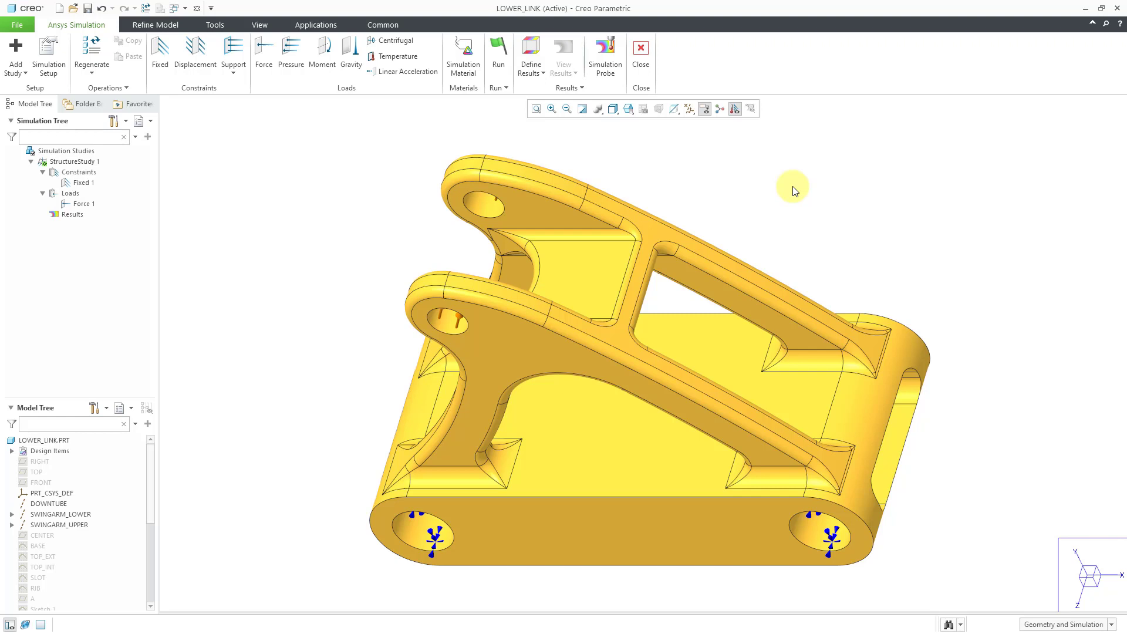
pyautogui.click(460, 65)
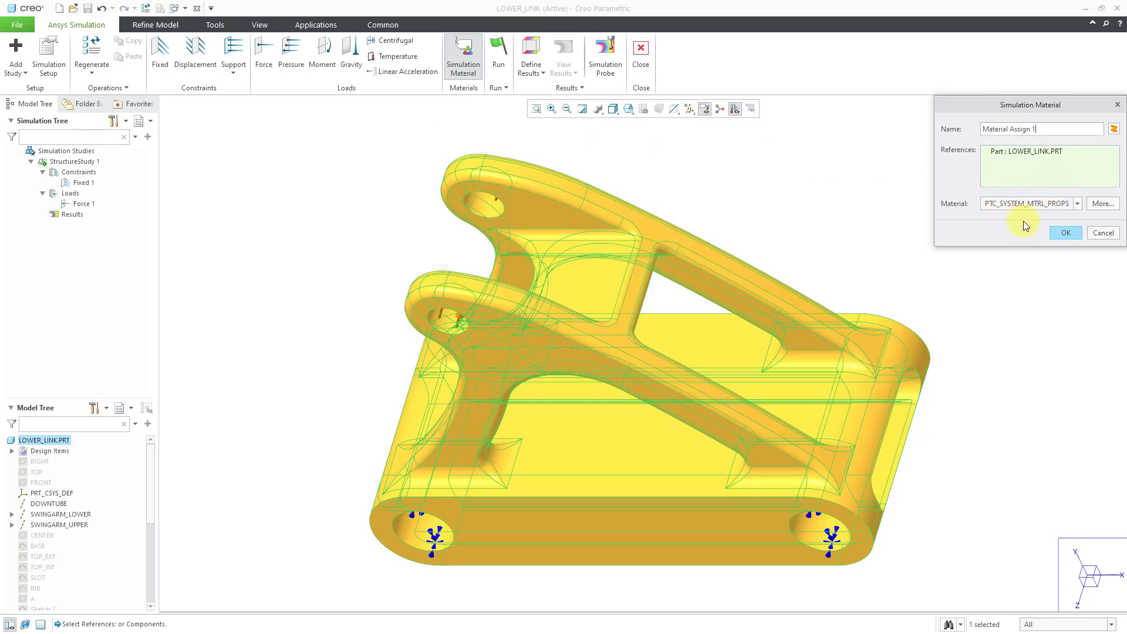
pyautogui.click(1103, 204)
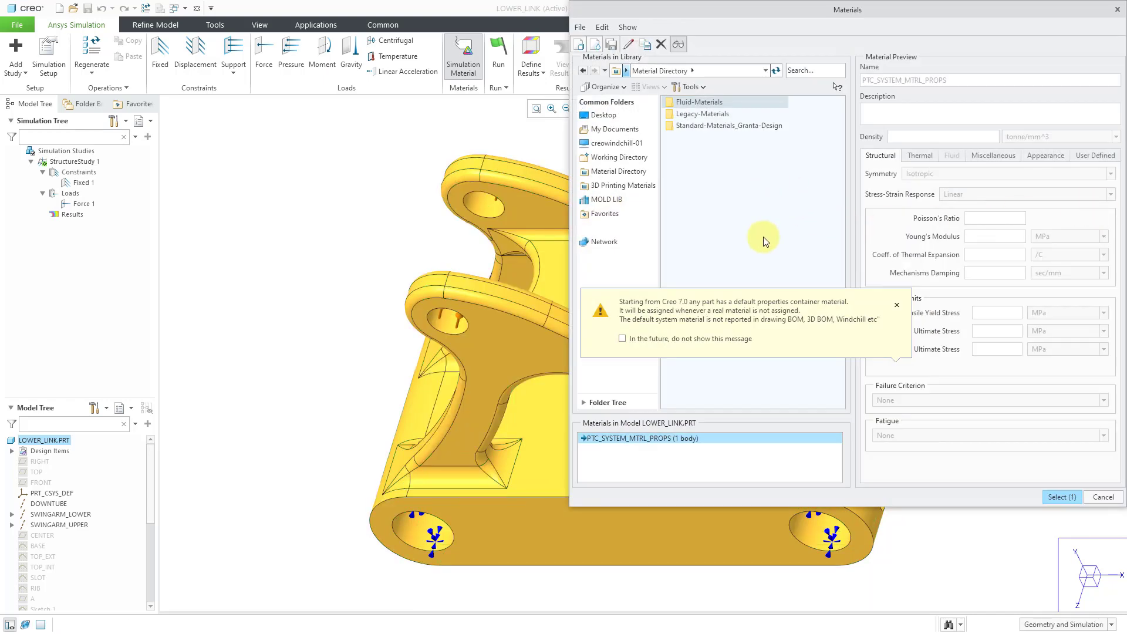
pyautogui.doubleClick(735, 126)
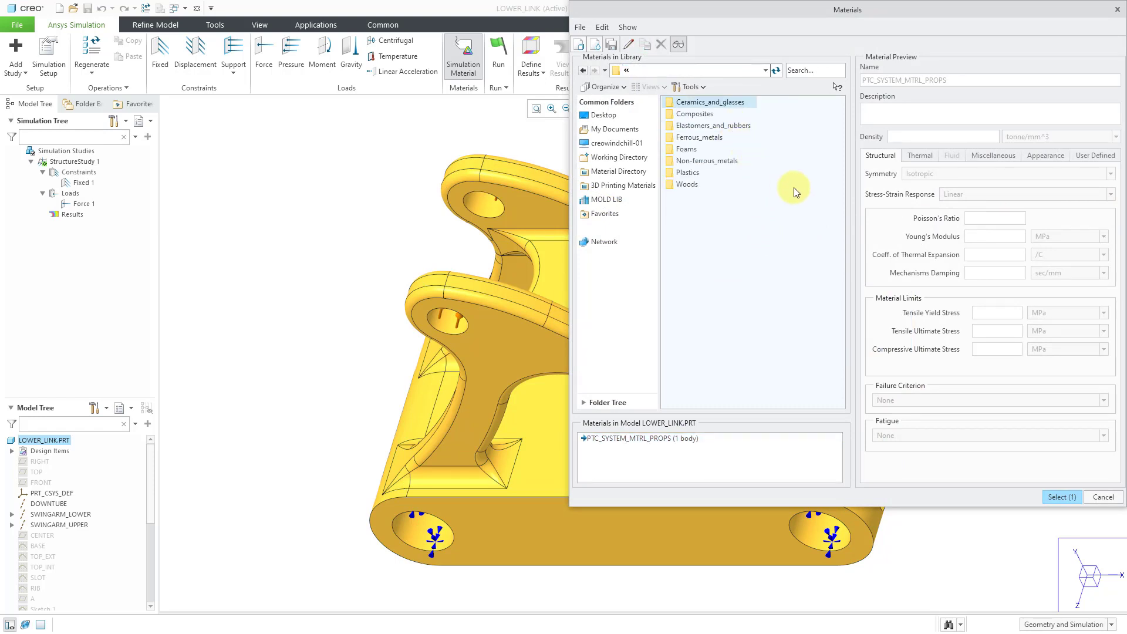
pyautogui.doubleClick(708, 139)
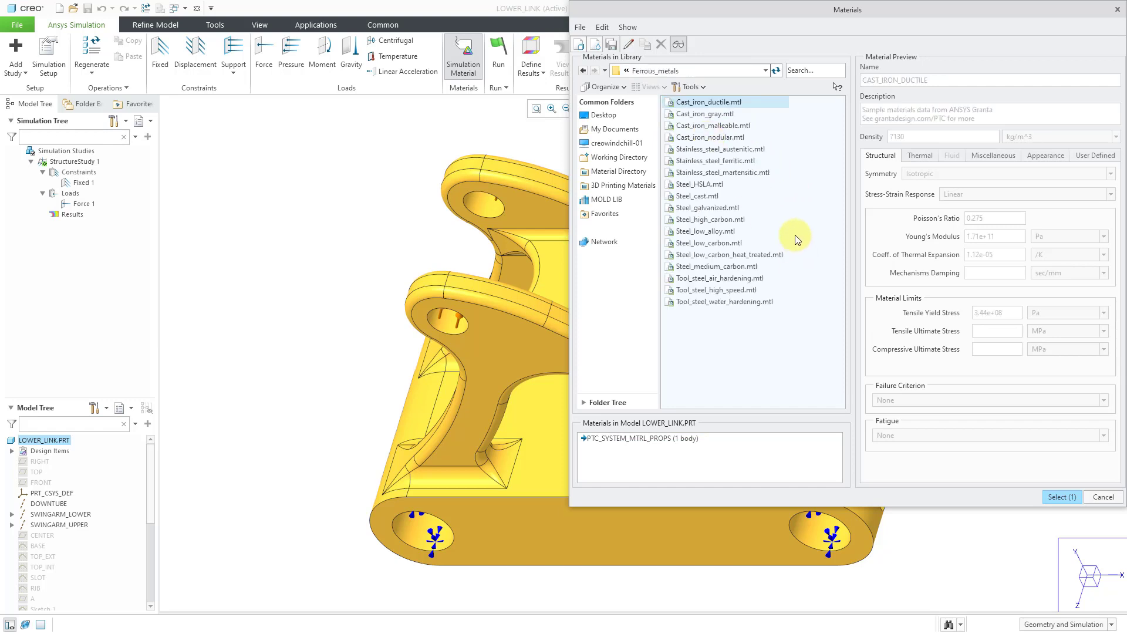
pyautogui.click(716, 197)
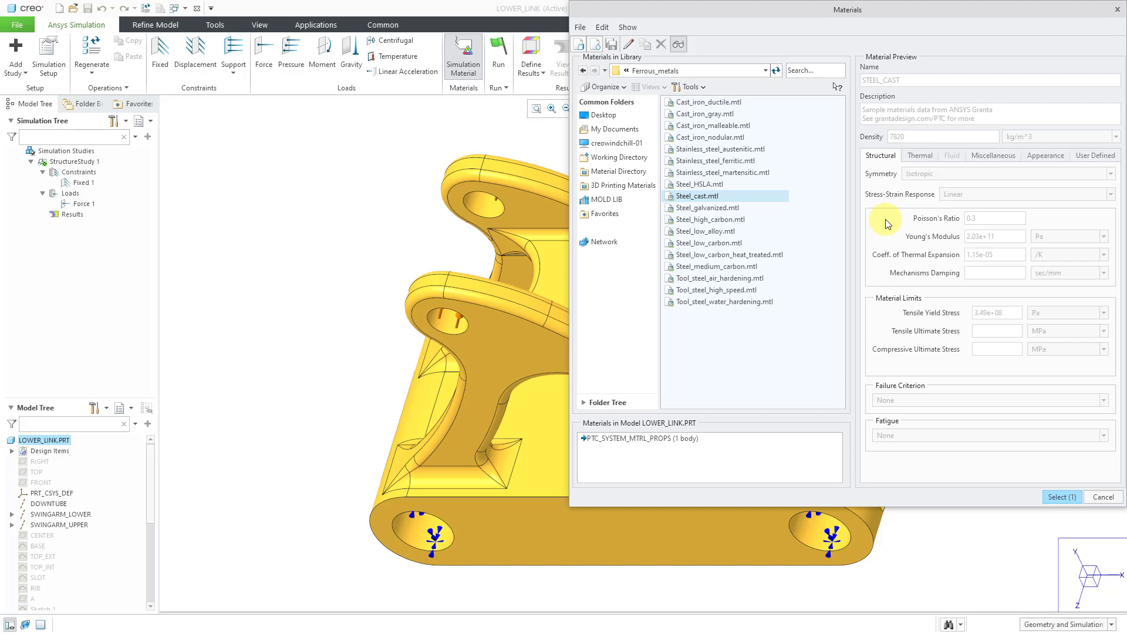
pyautogui.click(1062, 498)
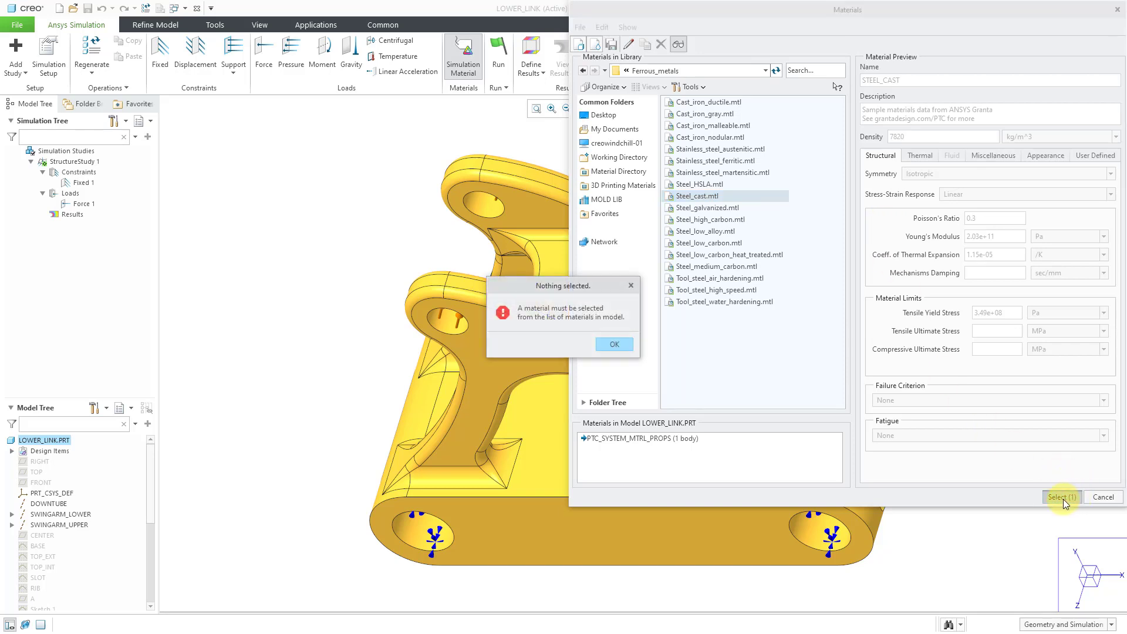
pyautogui.click(614, 345)
pyautogui.rightClick(701, 200)
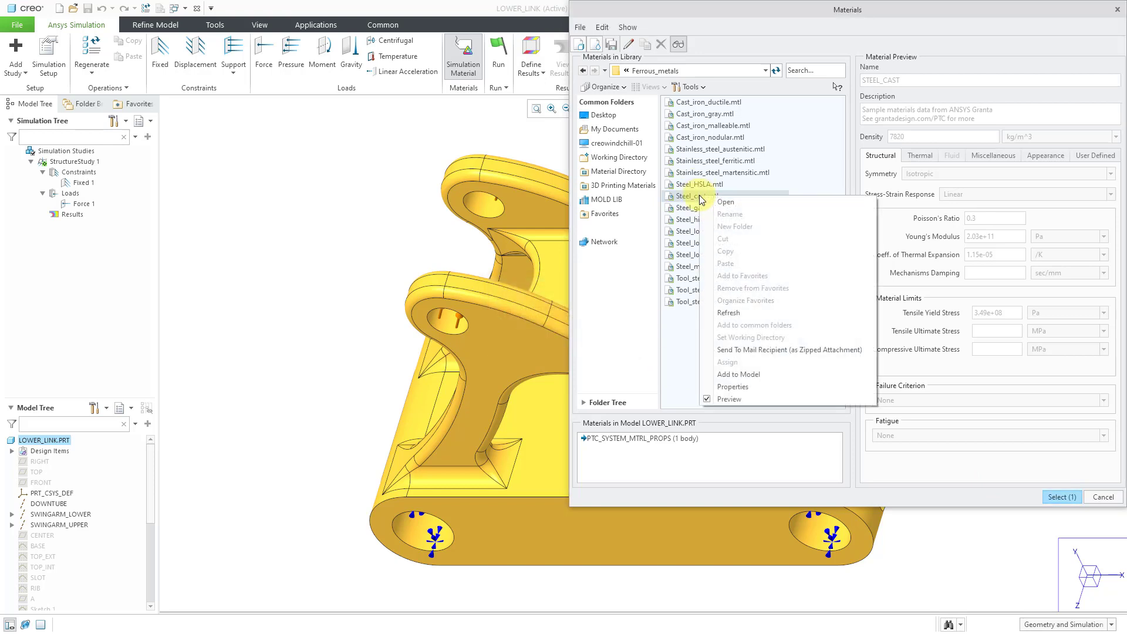
pyautogui.click(752, 373)
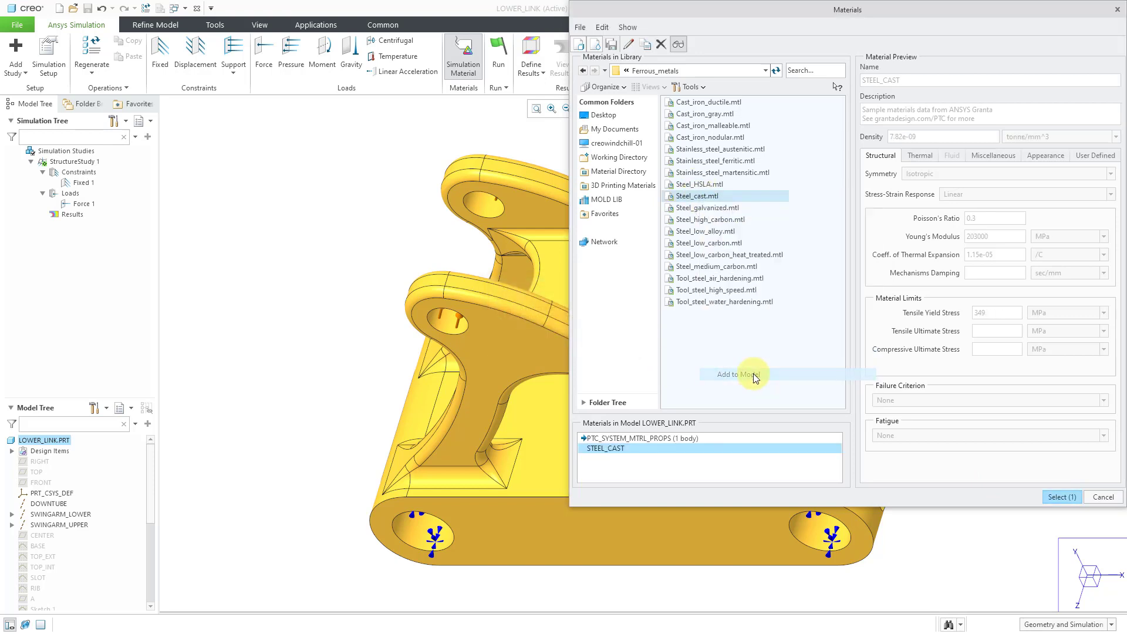
pyautogui.click(1058, 496)
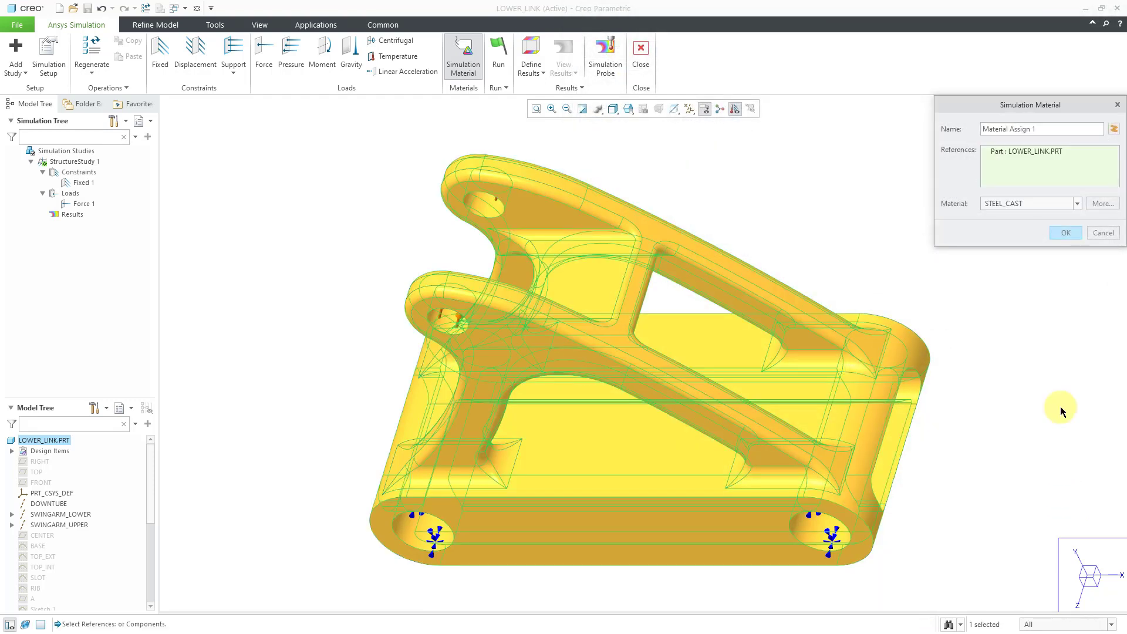
pyautogui.click(1063, 234)
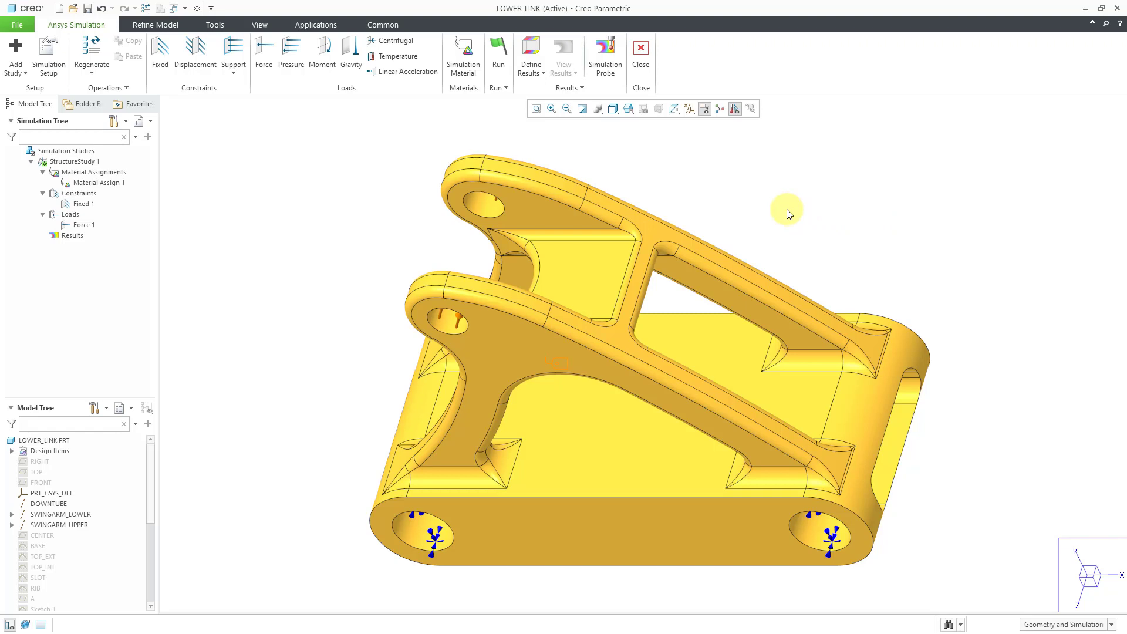
# - Define a contour plot result of Displacement Magnitude
pyautogui.click(541, 77)
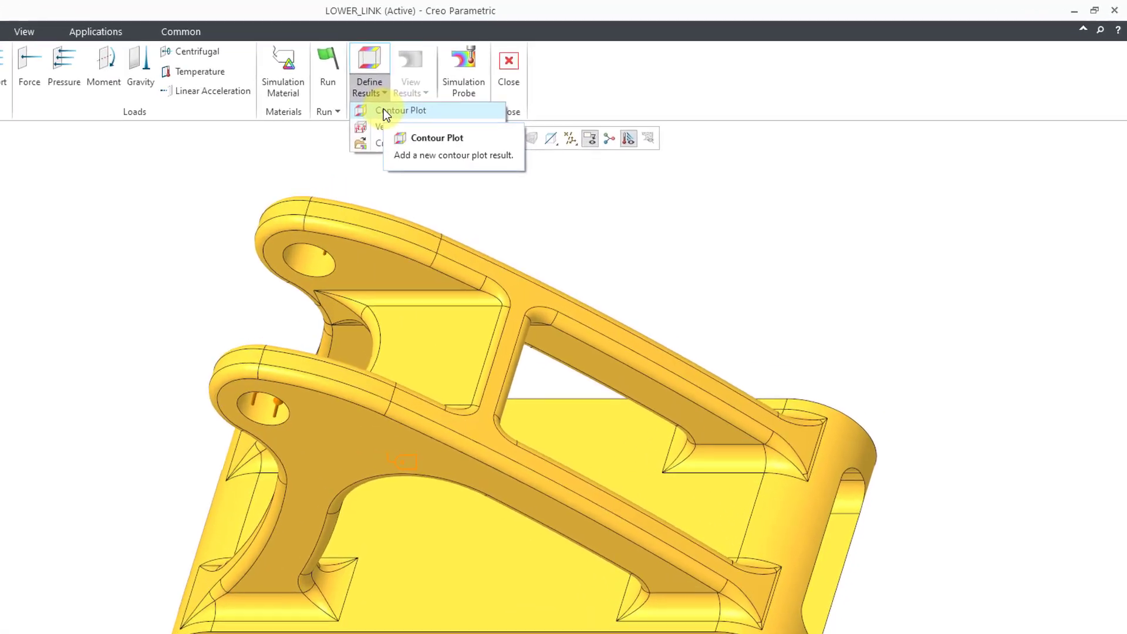
pyautogui.click(545, 88)
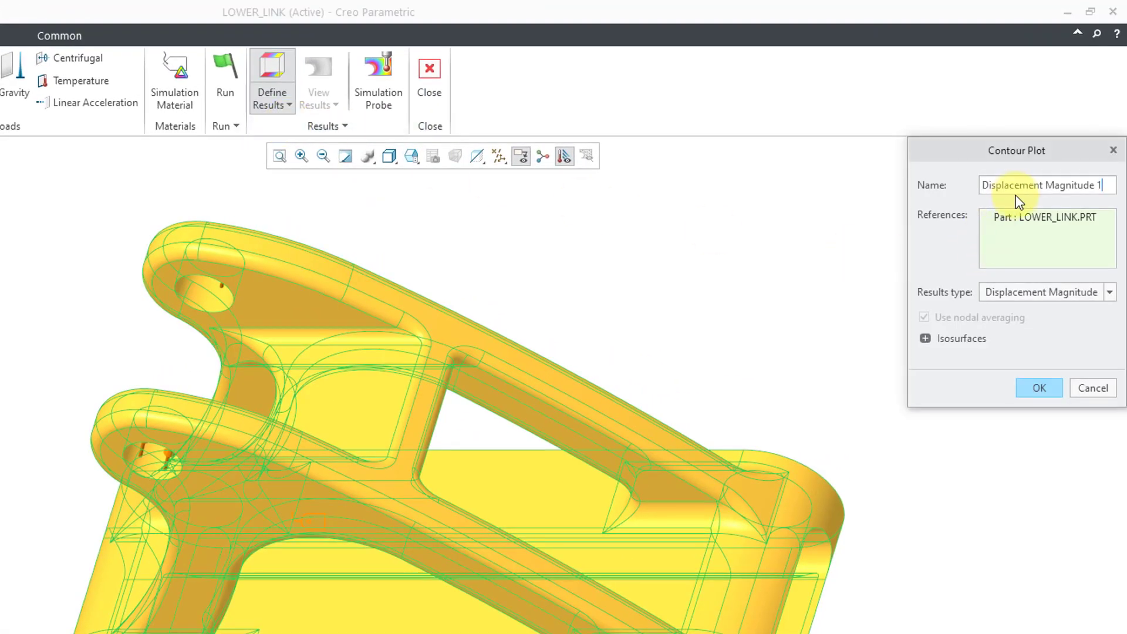
pyautogui.click(1014, 295)
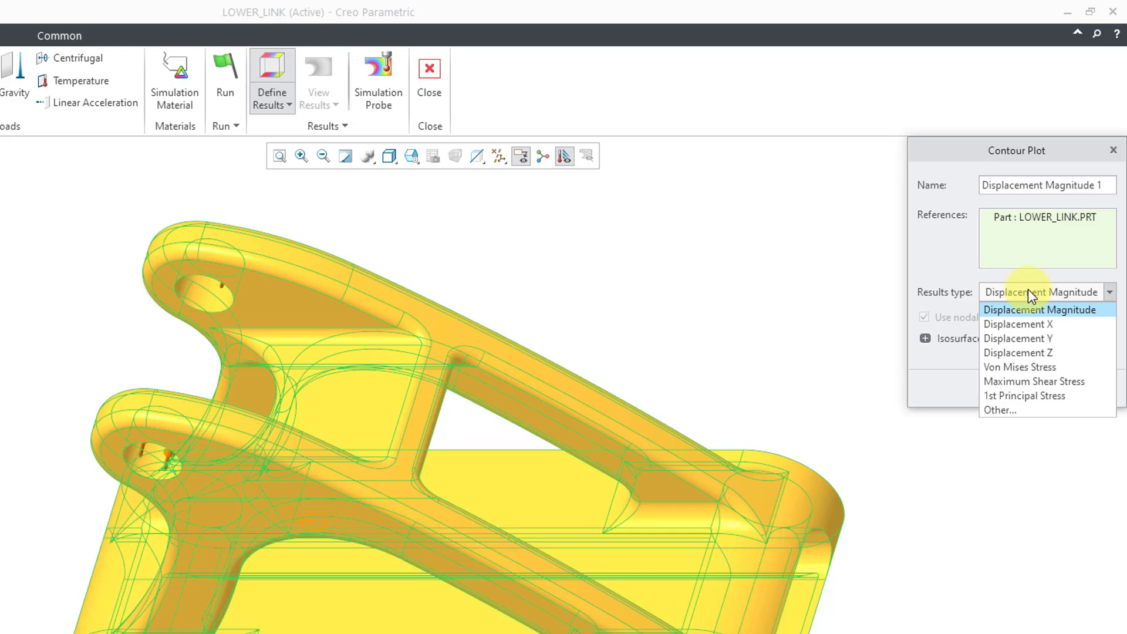
pyautogui.click(955, 274)
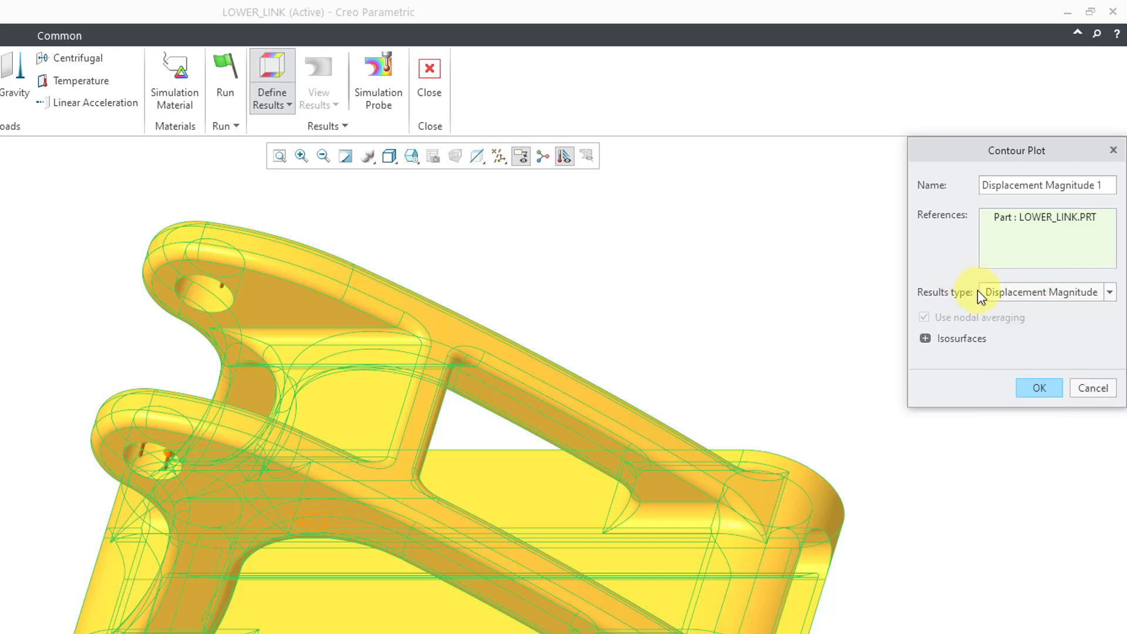
pyautogui.click(1038, 388)
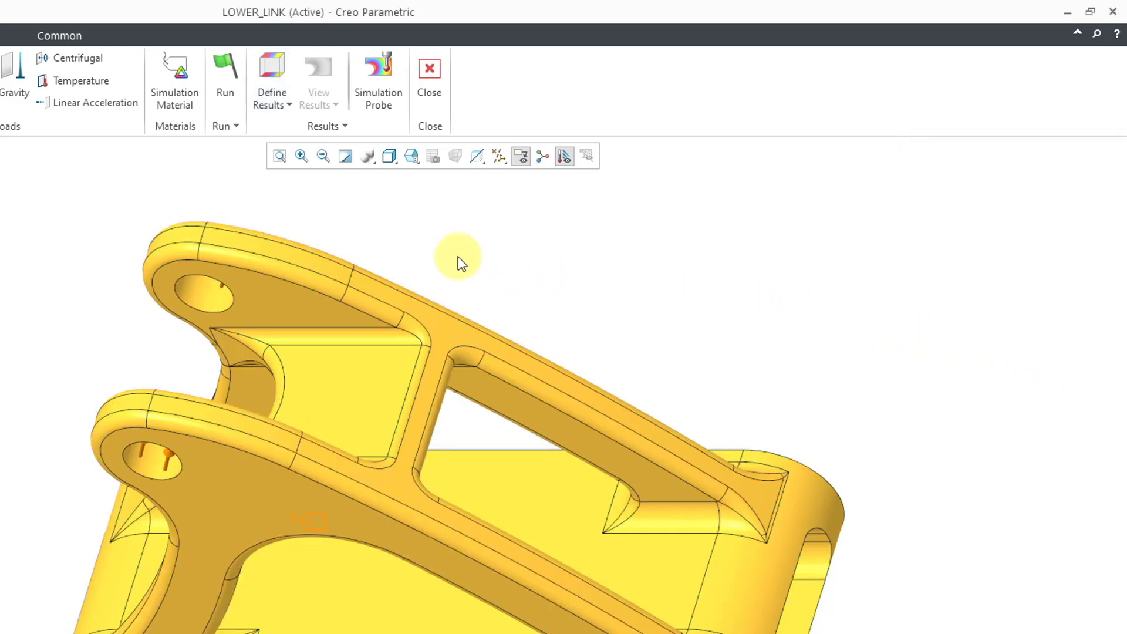
# - Define a second contour plot result showing Von Mises Stress
pyautogui.click(272, 72)
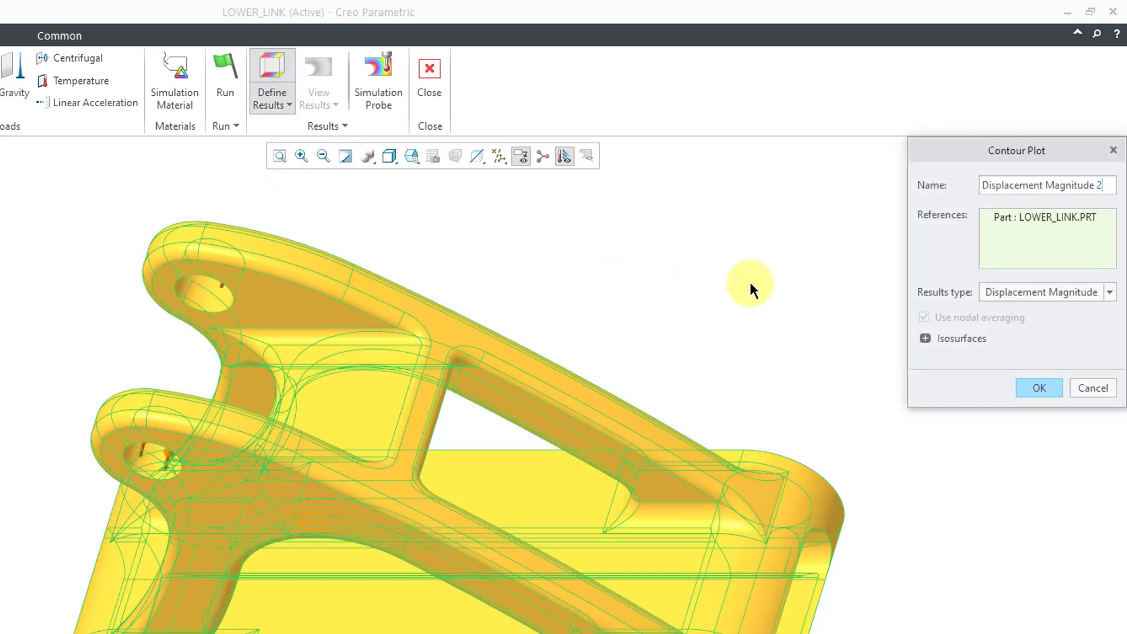
pyautogui.click(1066, 293)
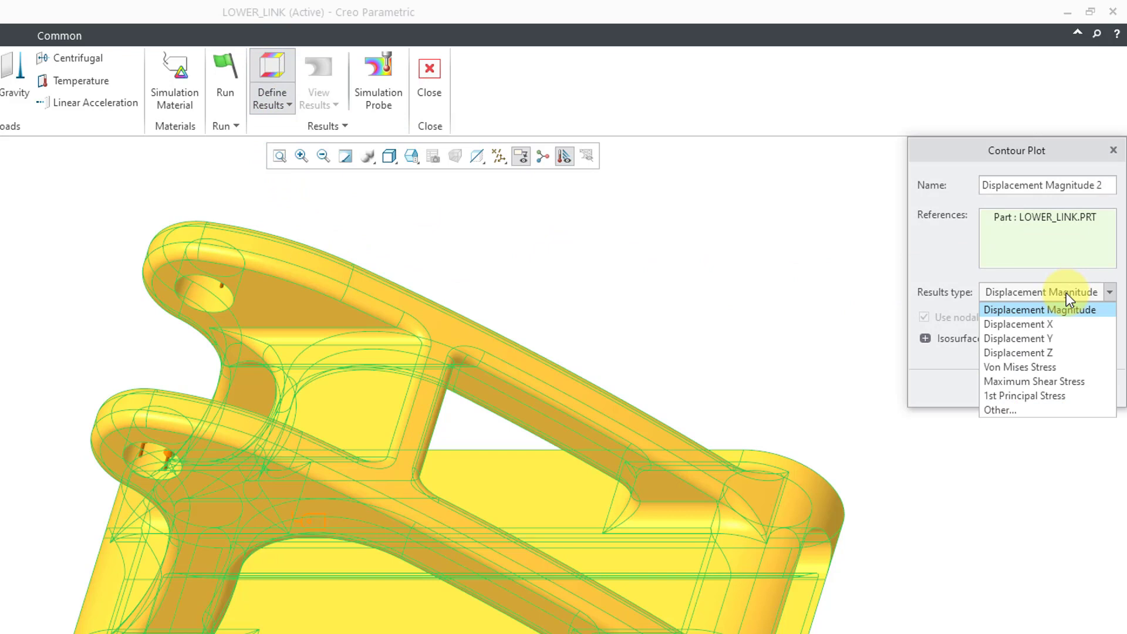
pyautogui.click(1057, 368)
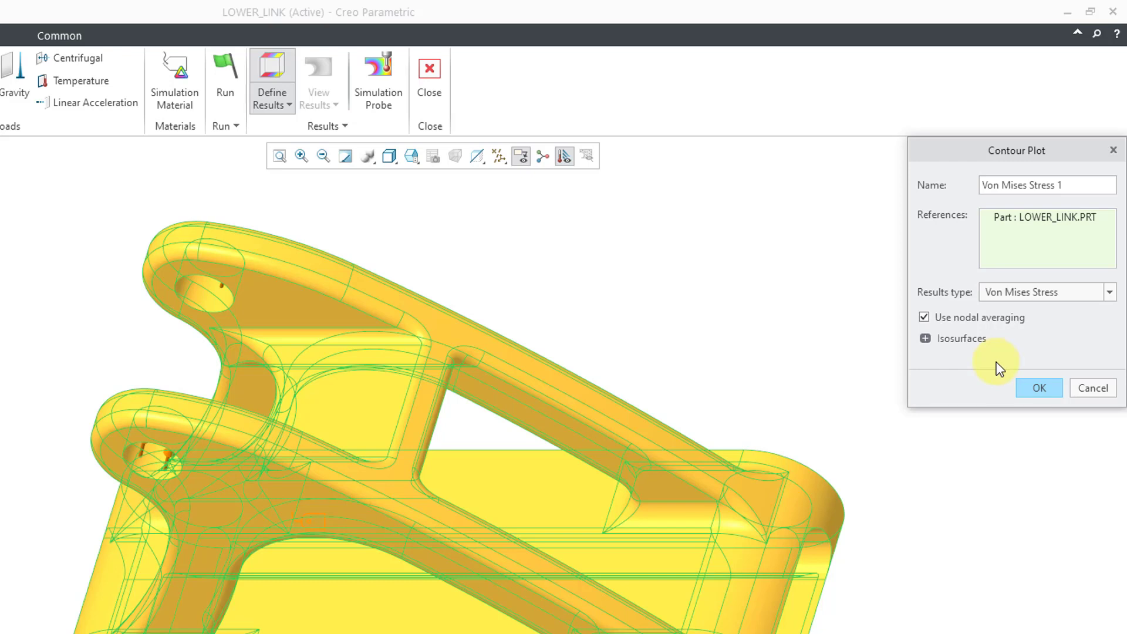
pyautogui.click(1040, 391)
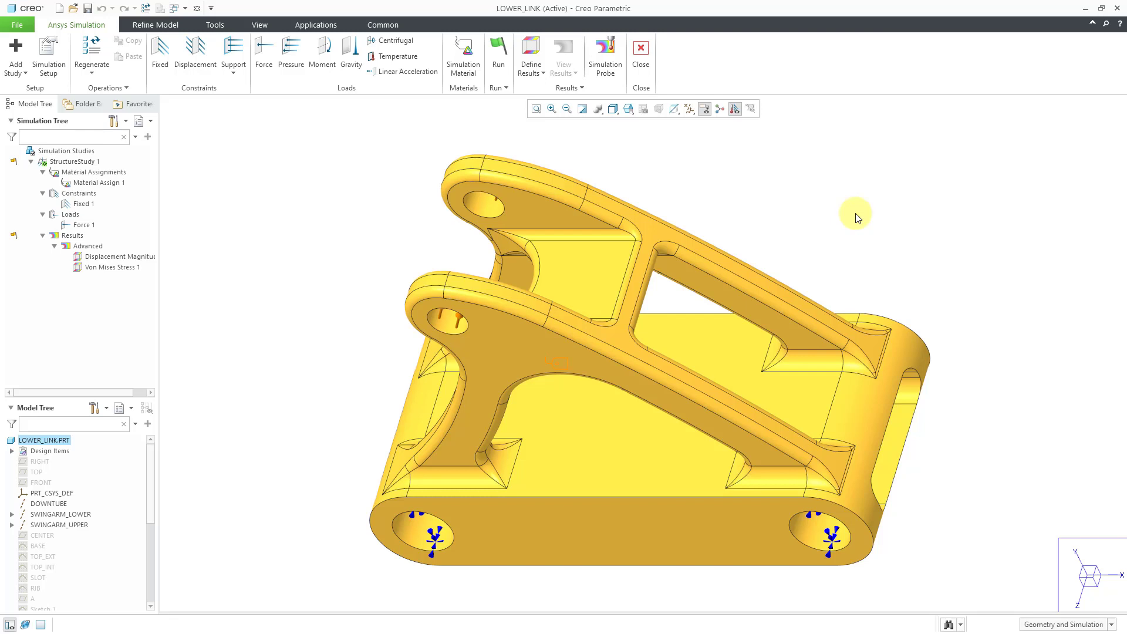
# - Open Mesh Control under Refine Model and check the Mesh Resolution dropdown
pyautogui.click(157, 28)
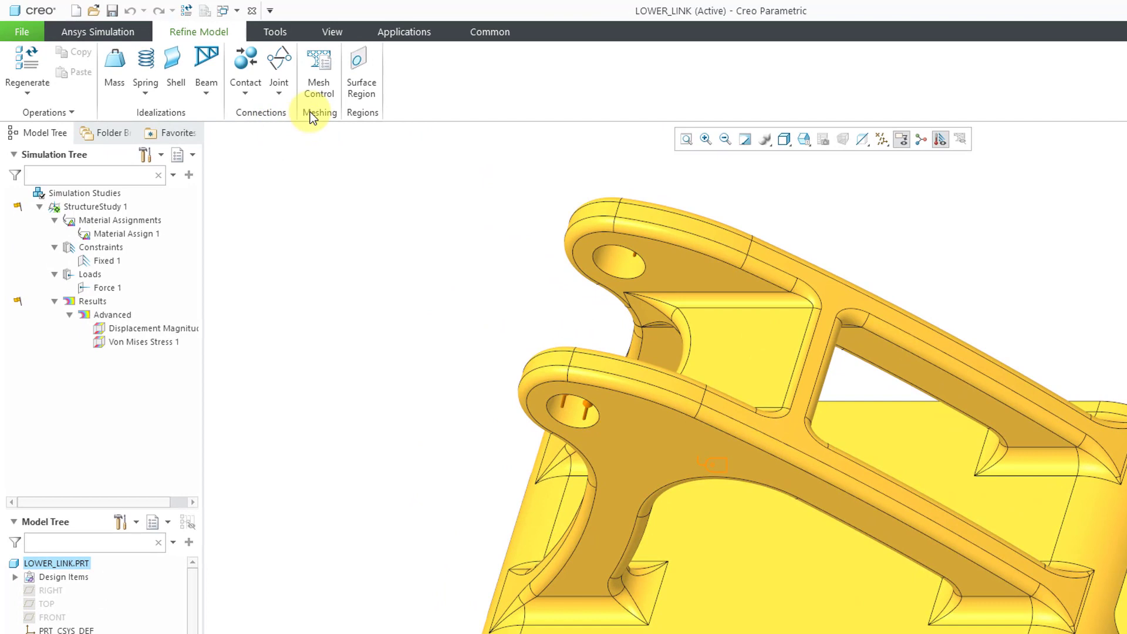
pyautogui.click(316, 92)
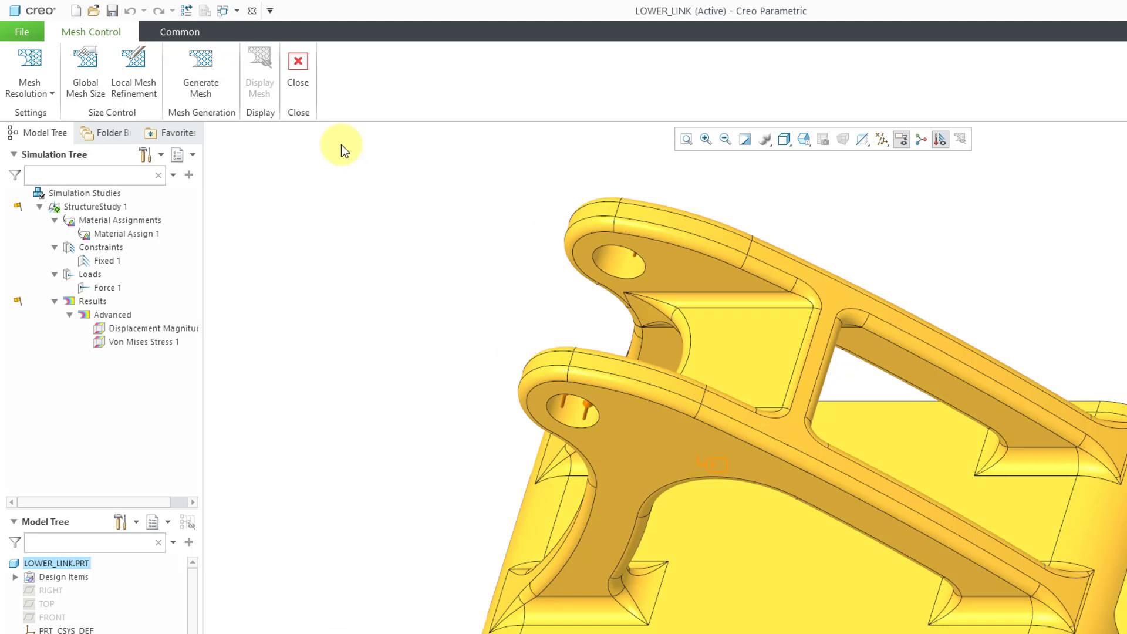
pyautogui.click(43, 94)
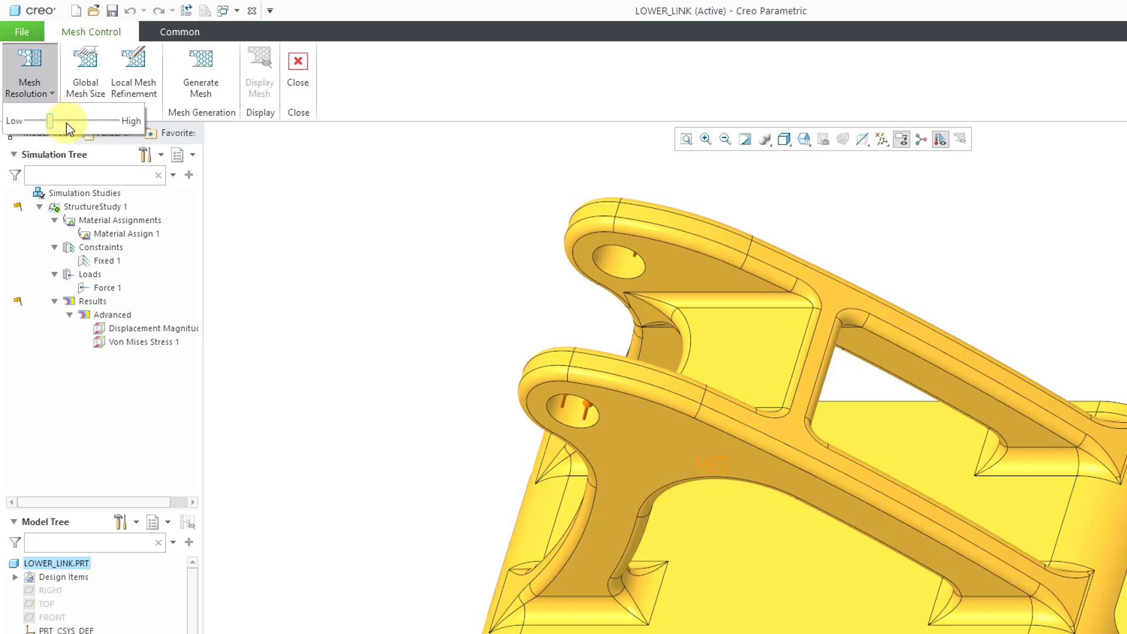
# - Generate the mesh (61857 nodes, 38071 elements) and display it on LOWER_LINK
pyautogui.click(297, 181)
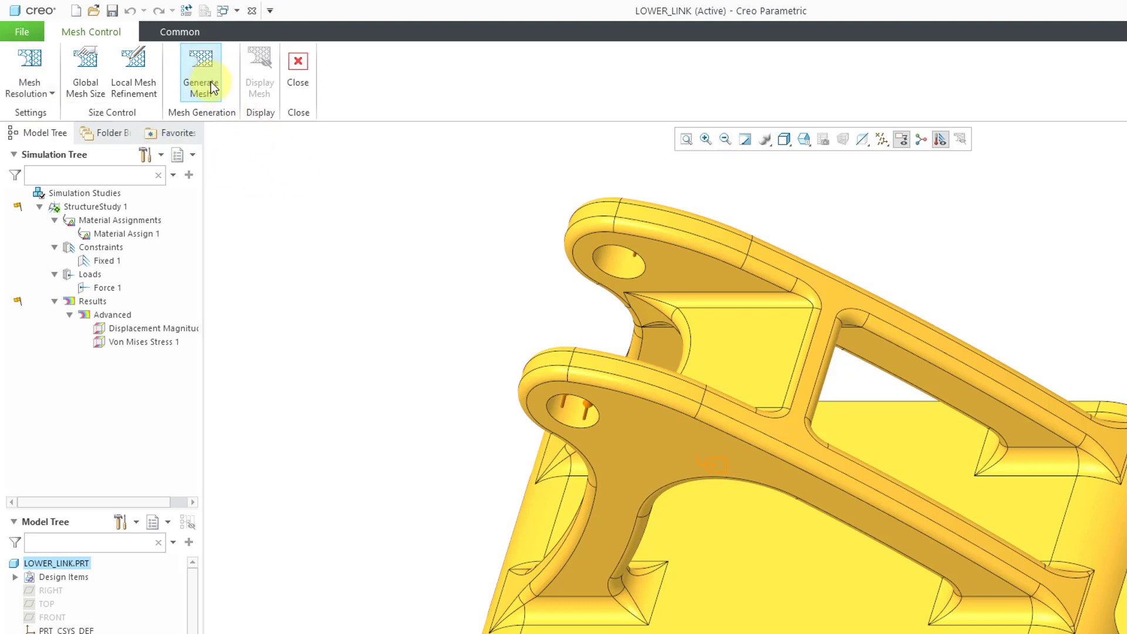
pyautogui.click(206, 71)
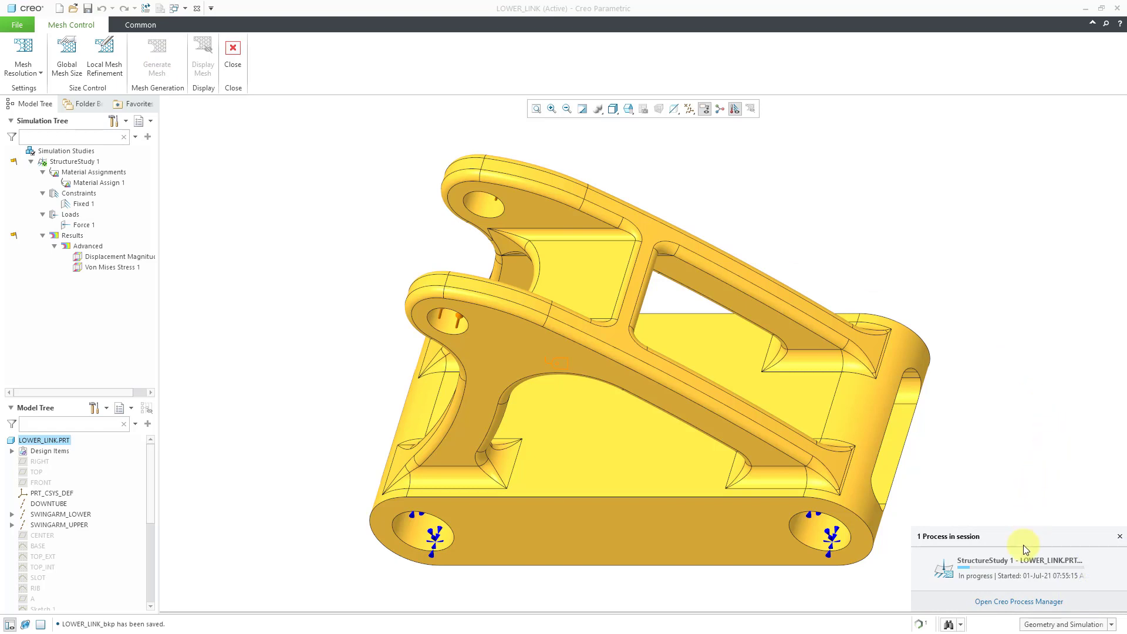
pyautogui.click(1030, 602)
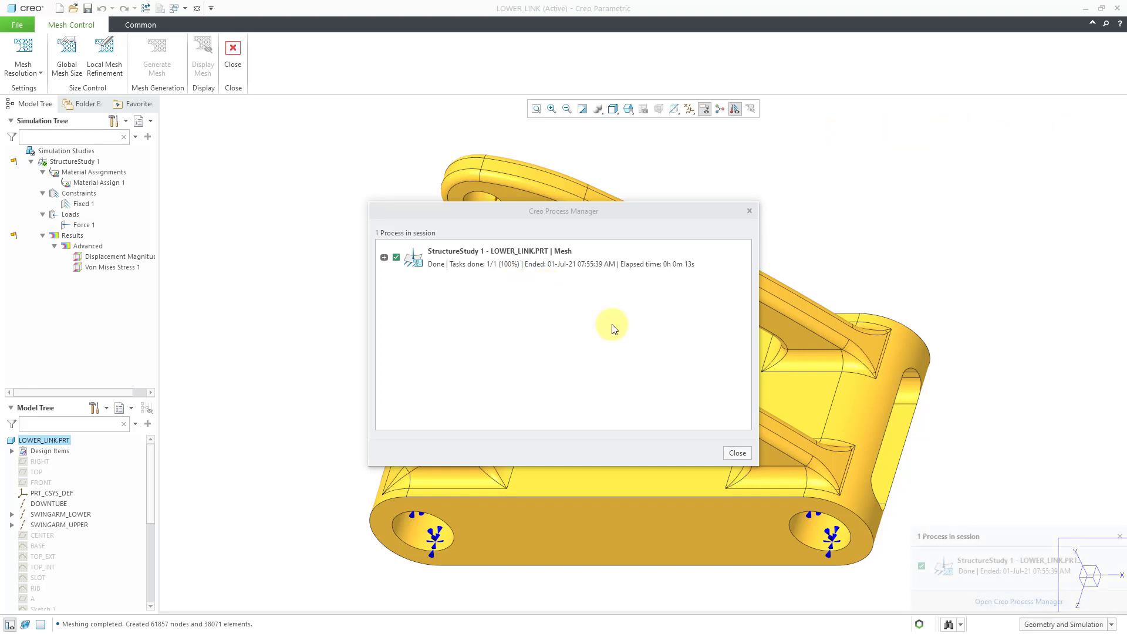
pyautogui.click(738, 453)
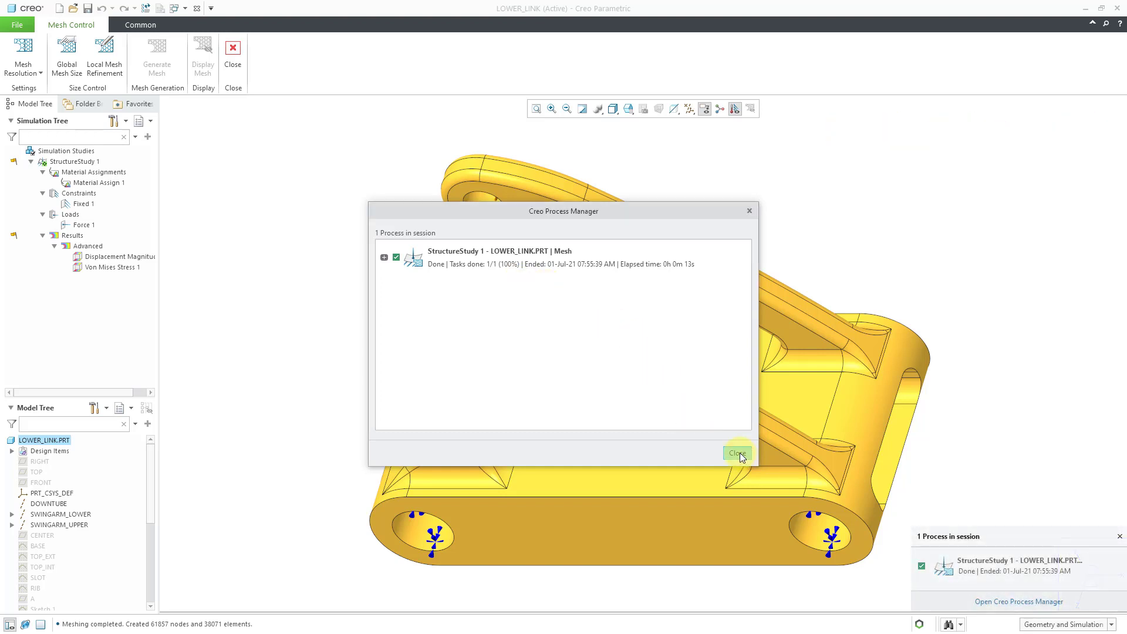
pyautogui.click(1120, 536)
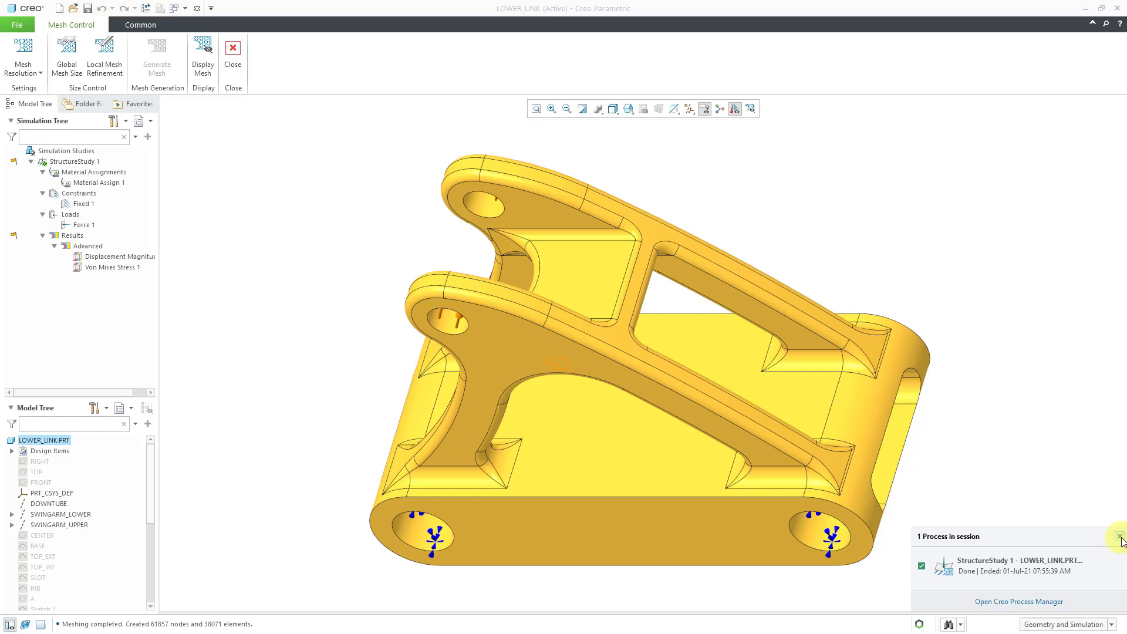
pyautogui.click(1119, 536)
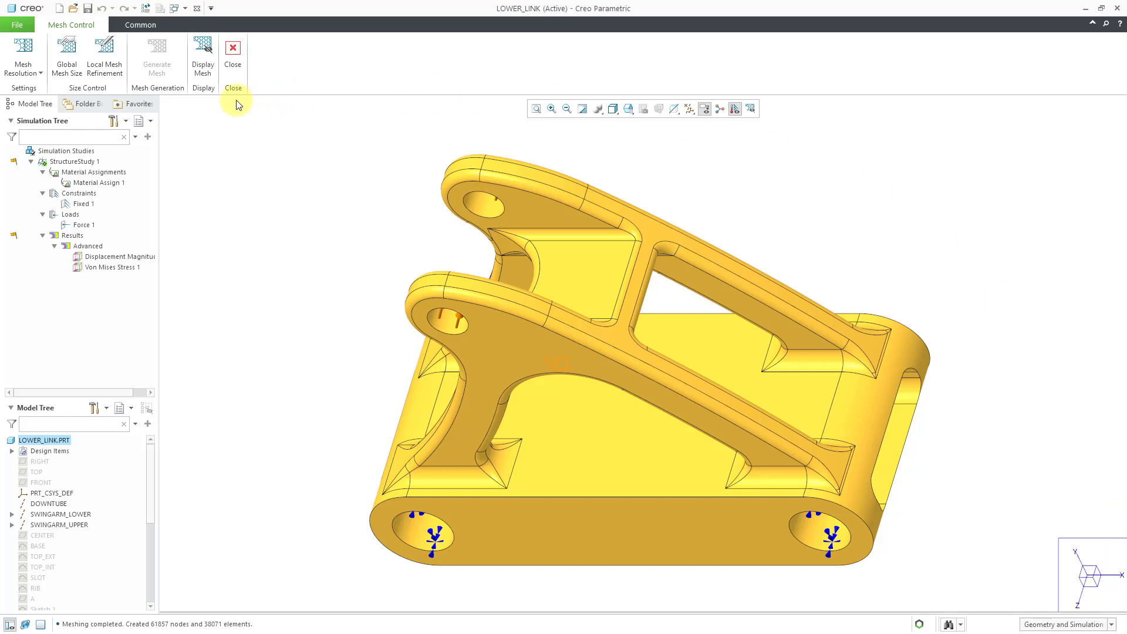
pyautogui.click(206, 73)
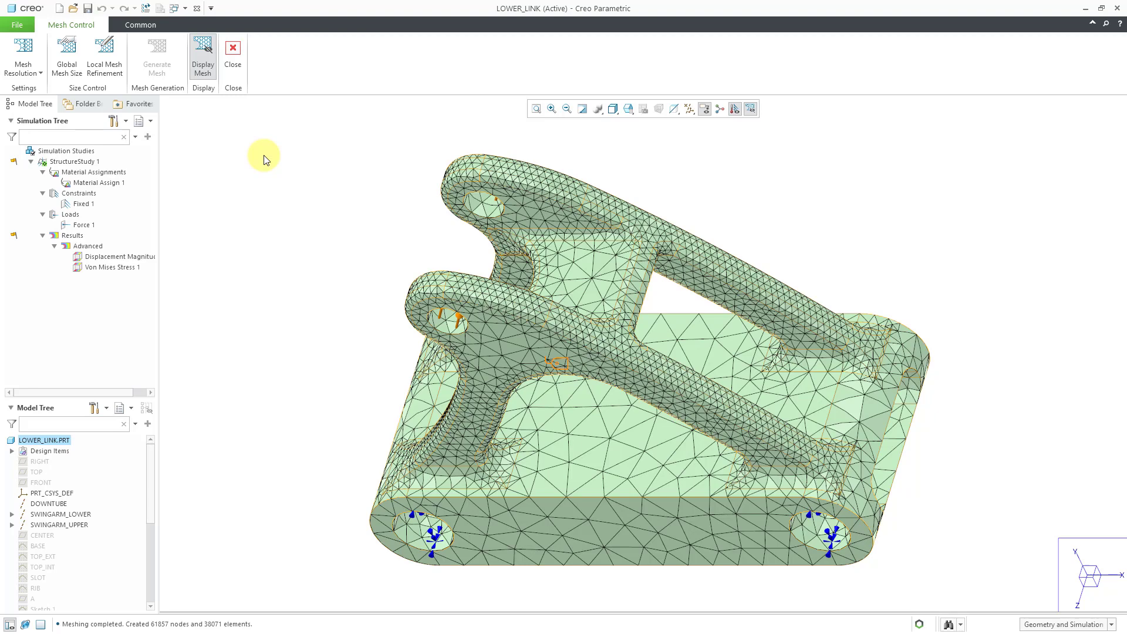
# - Set global mesh size to minimum 0.08, maximum face size 5 and maximum size 10
pyautogui.click(61, 71)
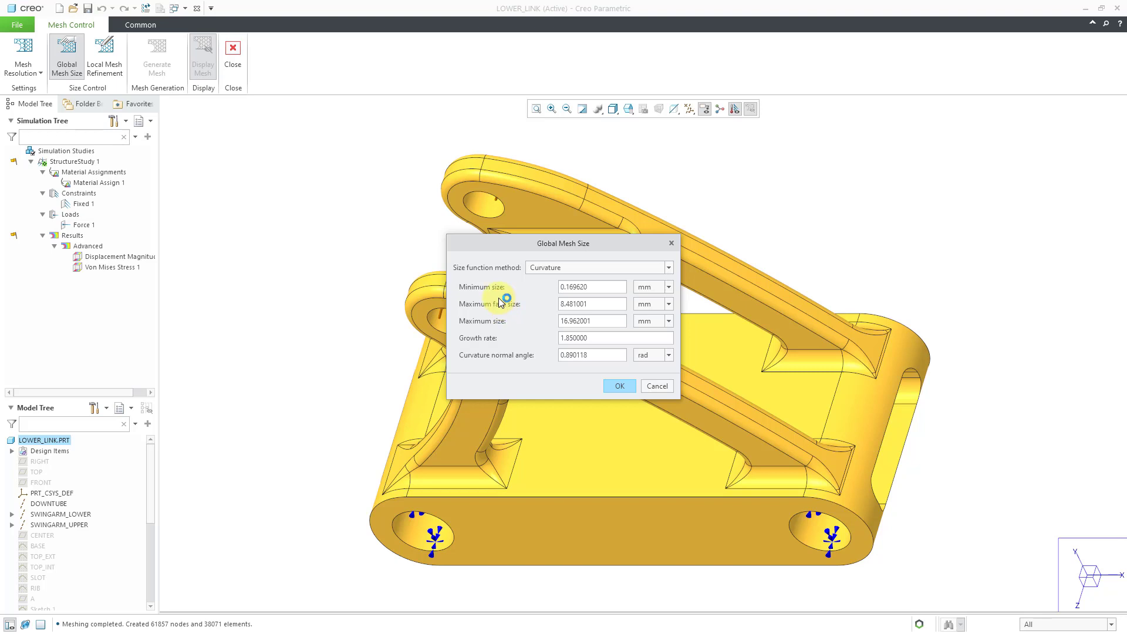
pyautogui.doubleClick(607, 287)
pyautogui.write('.08')
pyautogui.doubleClick(601, 304)
pyautogui.write('5')
pyautogui.doubleClick(595, 319)
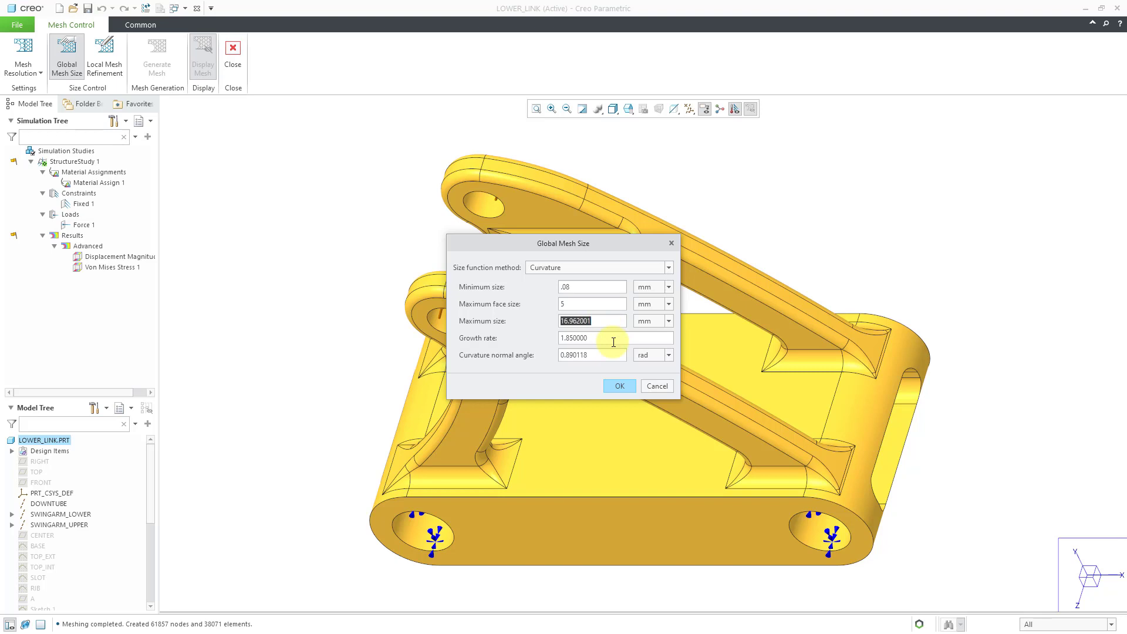
pyautogui.write('10')
pyautogui.click(619, 386)
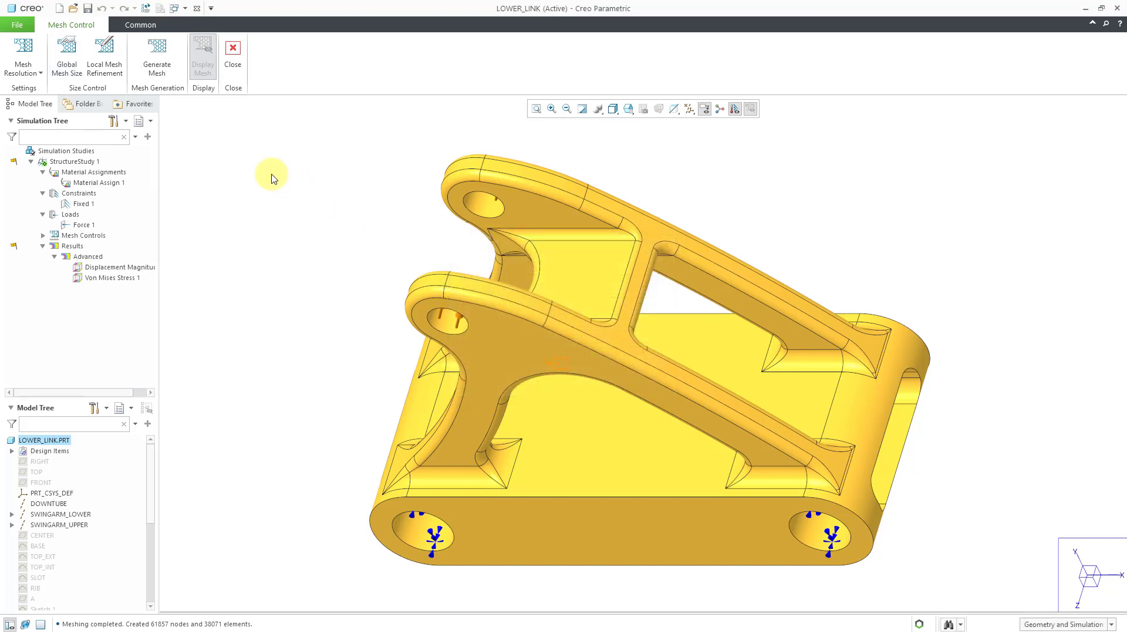
# - Regenerate and display the refined mesh (65306 nodes, 40184 elements), then close Mesh Control
pyautogui.click(156, 56)
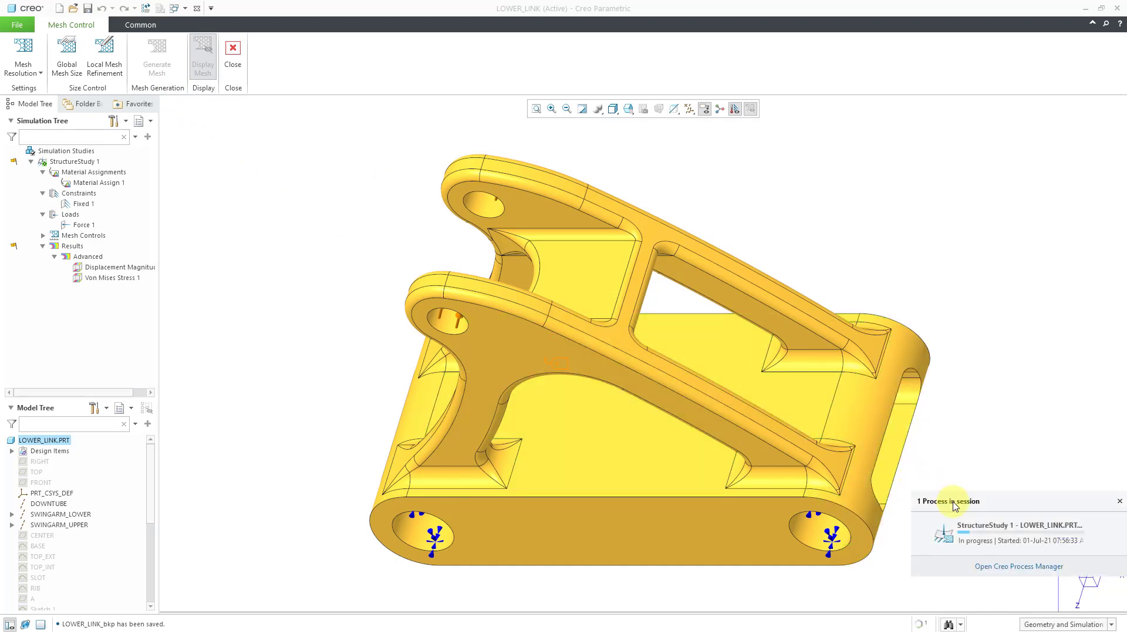
pyautogui.click(991, 565)
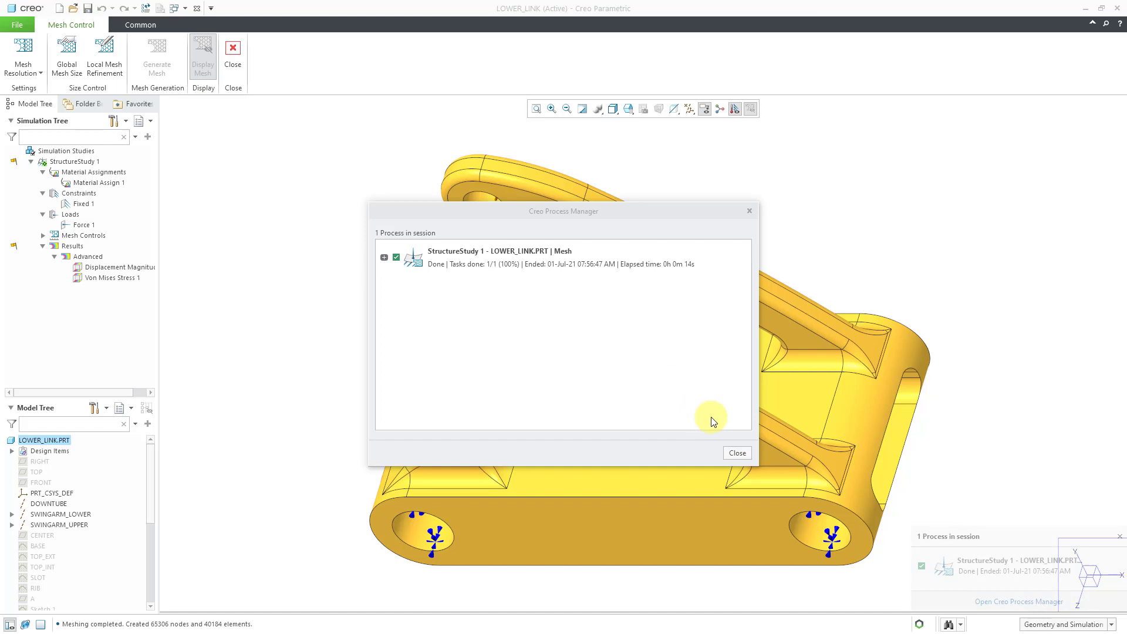
pyautogui.click(737, 453)
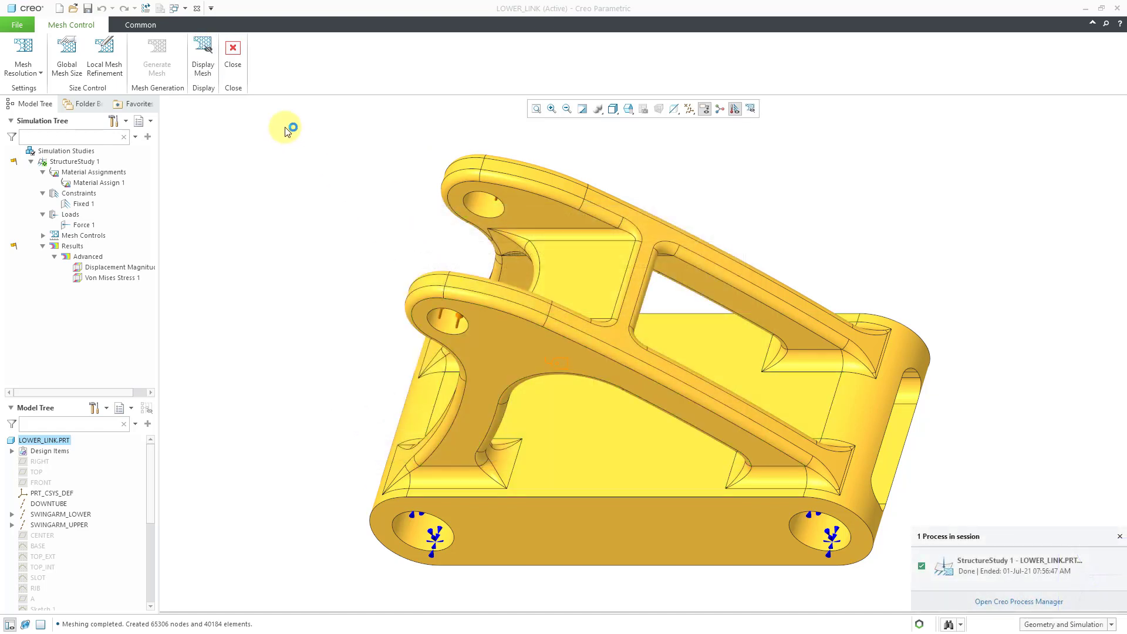
pyautogui.click(203, 56)
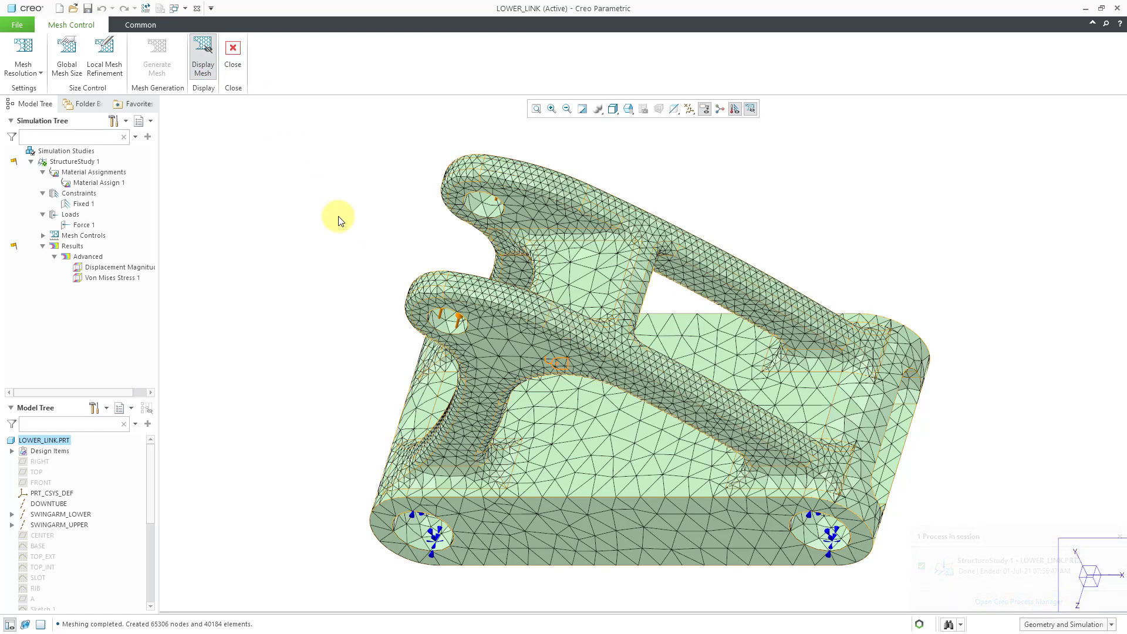
pyautogui.click(236, 65)
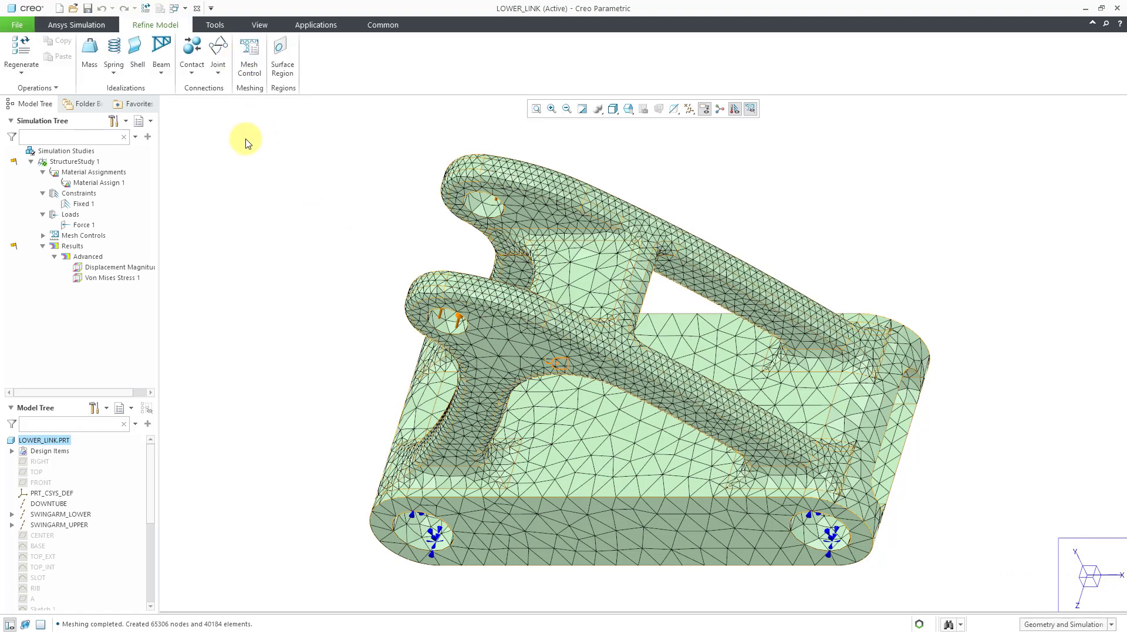
# - Run StructureStudy 1 and follow meshing, solving and results in the Process Manager until complete
pyautogui.click(76, 25)
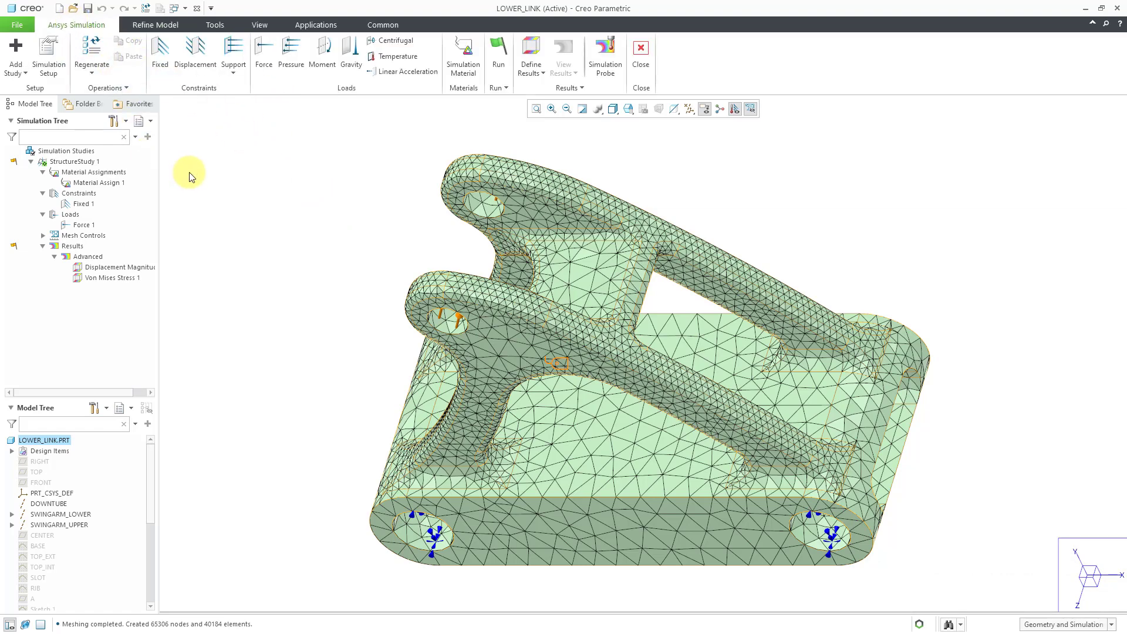
pyautogui.click(497, 65)
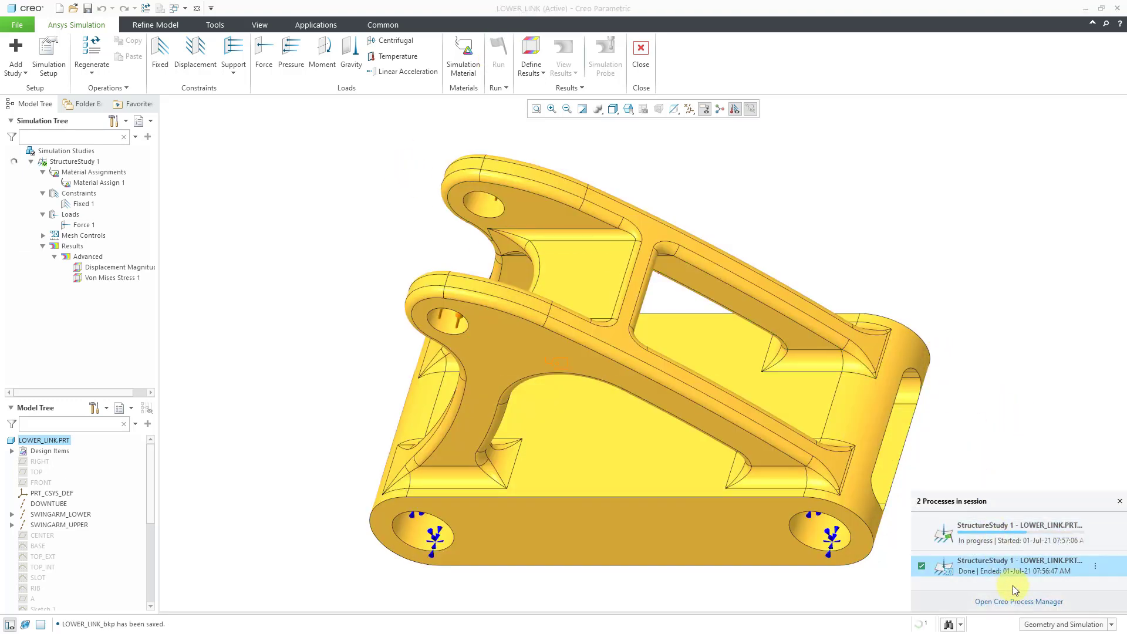
pyautogui.click(1019, 602)
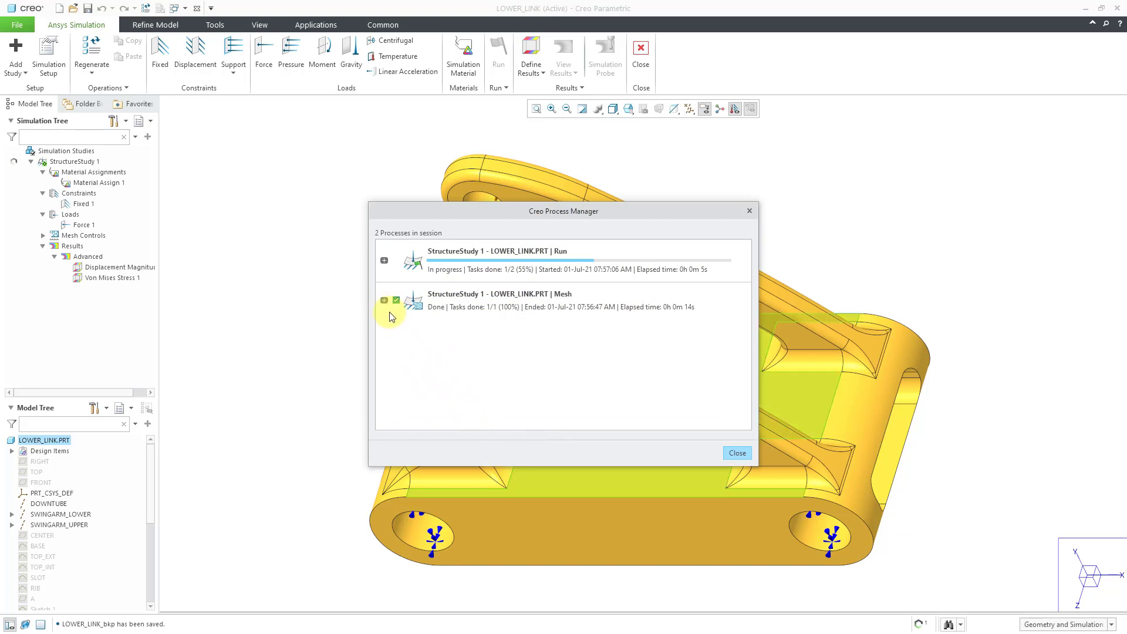
pyautogui.click(384, 301)
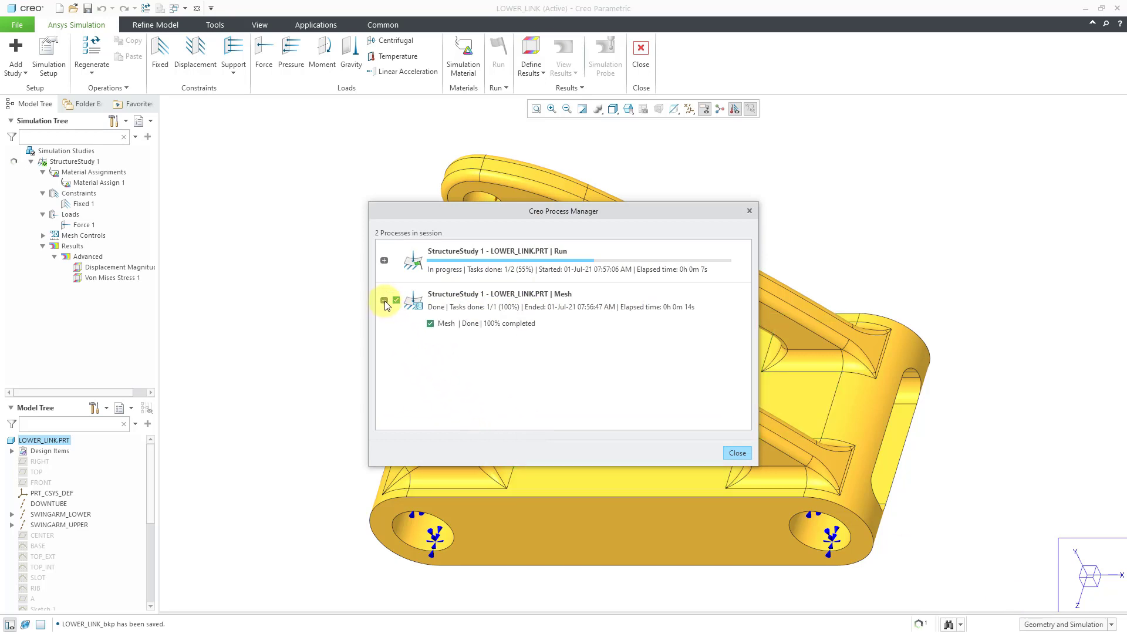
pyautogui.click(384, 260)
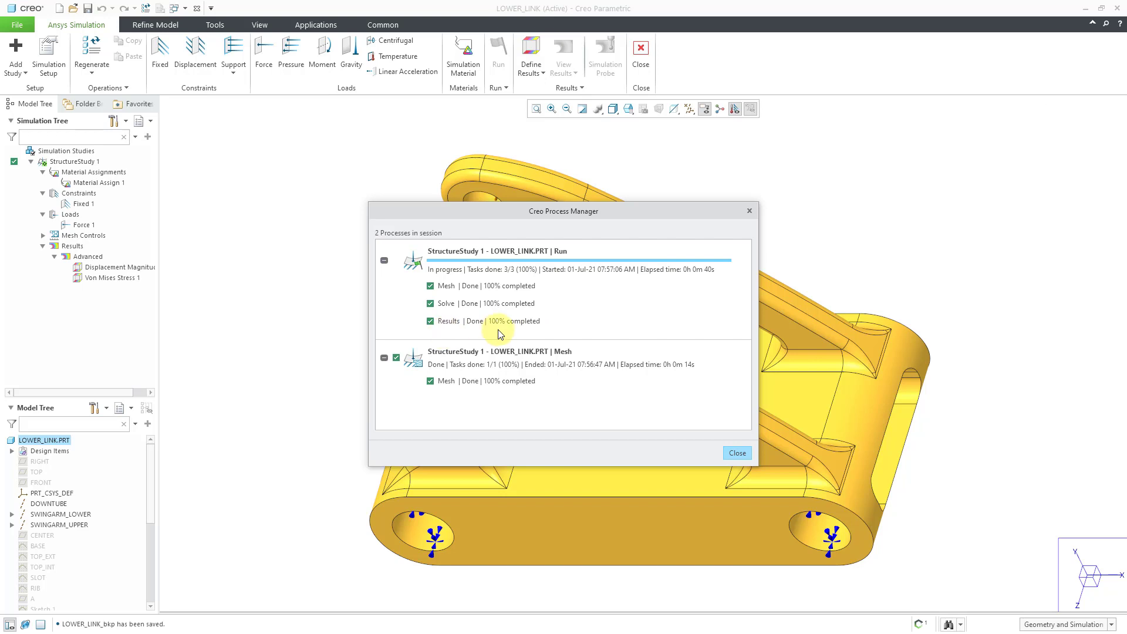
pyautogui.click(738, 454)
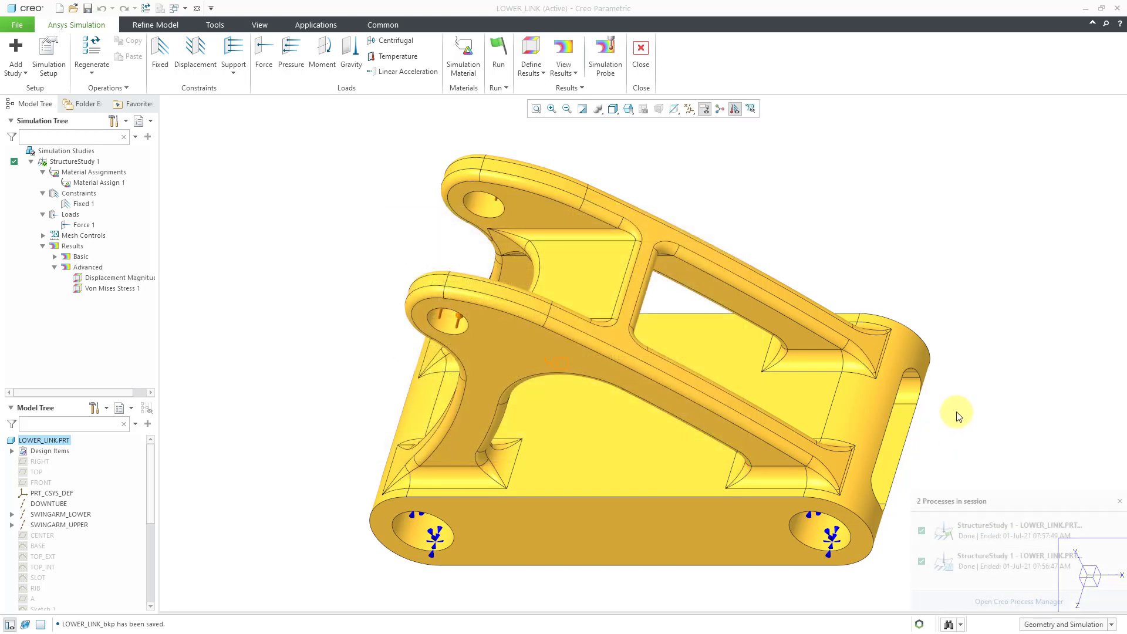
# - Launch the Advanced Displacement Magnitude result in an auxiliary window, peaking near 5.8258e-03 mm
pyautogui.click(55, 257)
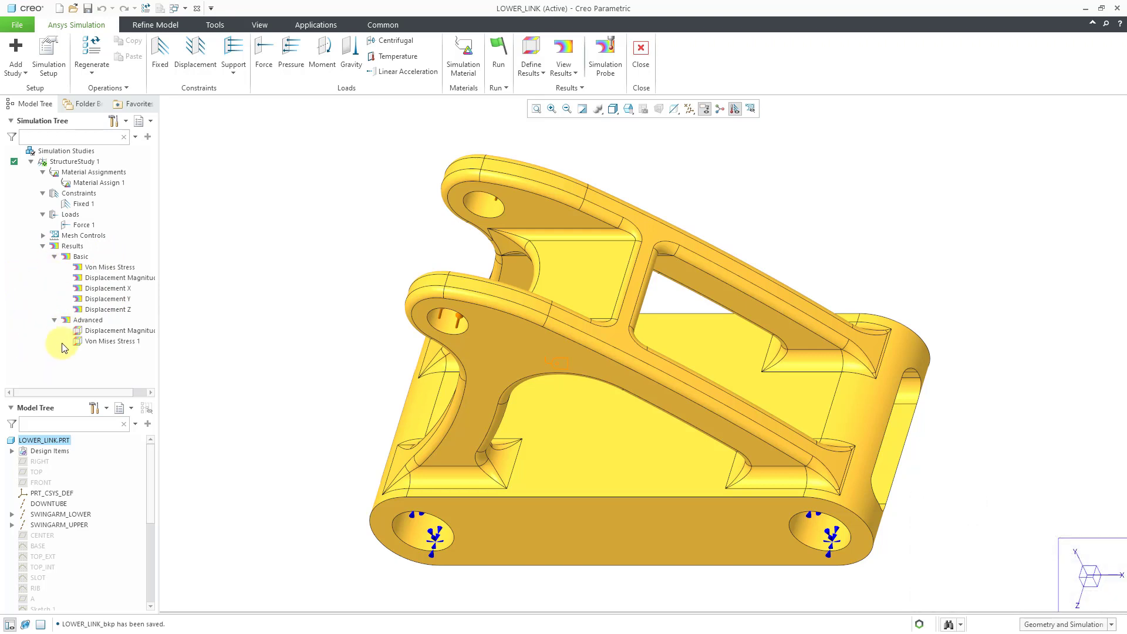
pyautogui.click(120, 333)
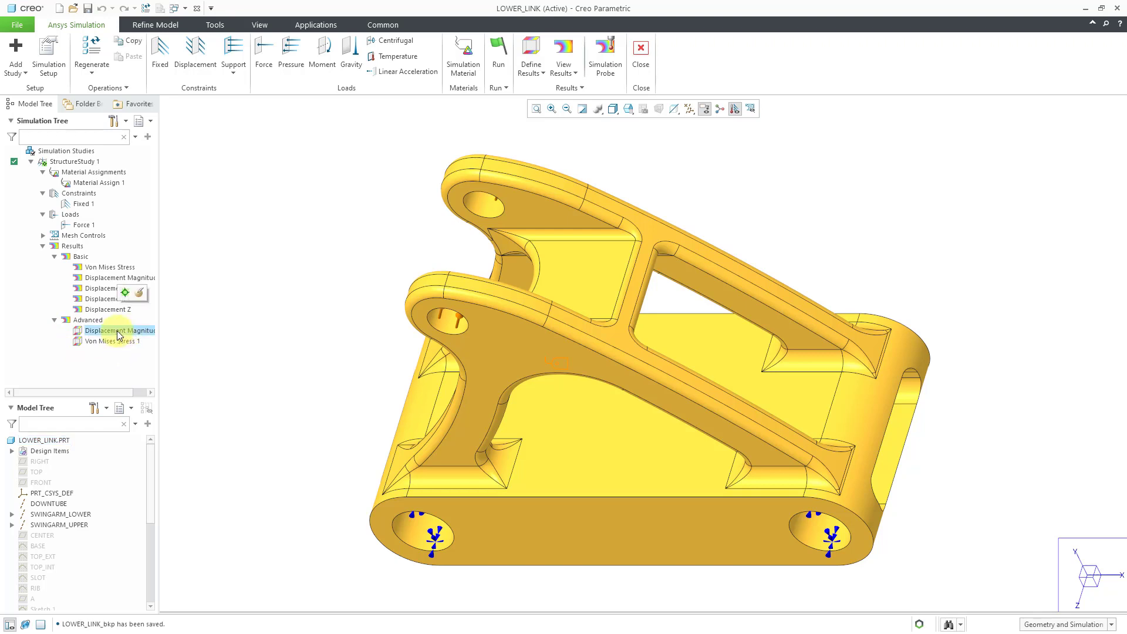
pyautogui.rightClick(119, 335)
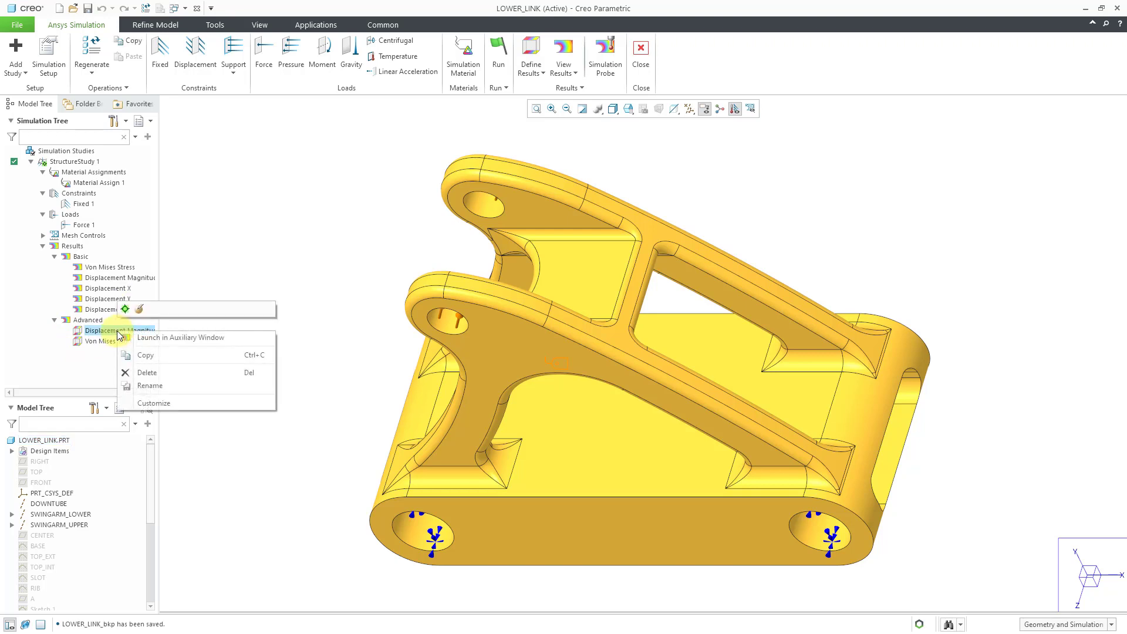
pyautogui.click(186, 340)
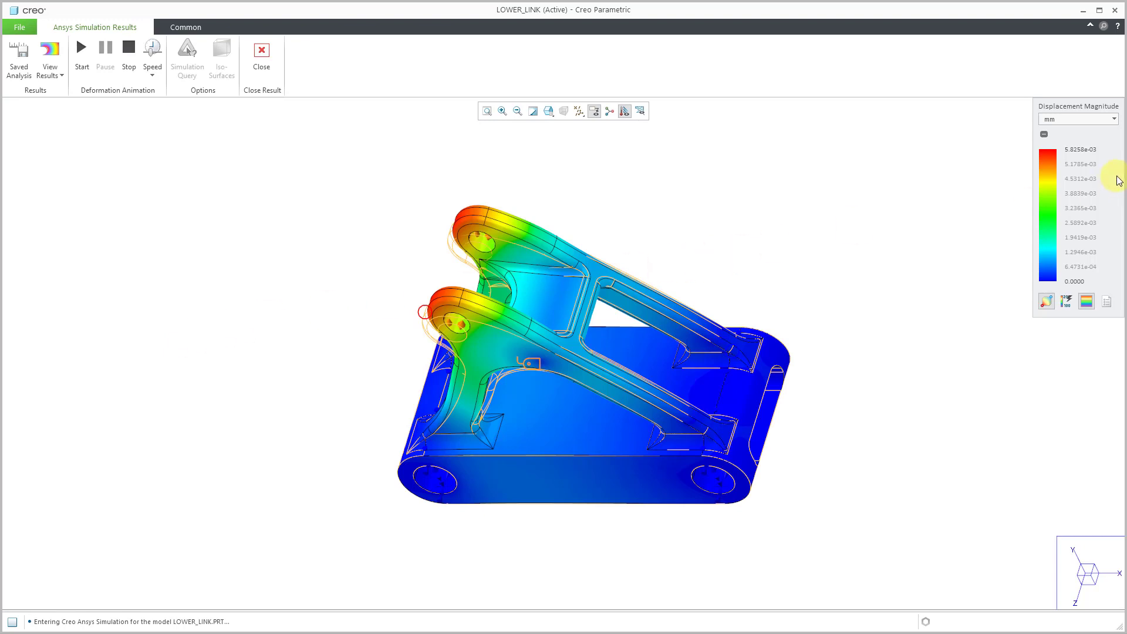
# - Animate the displacement in mm at a faster speed, zoomed in and orbited to a top-front view
pyautogui.click(1069, 120)
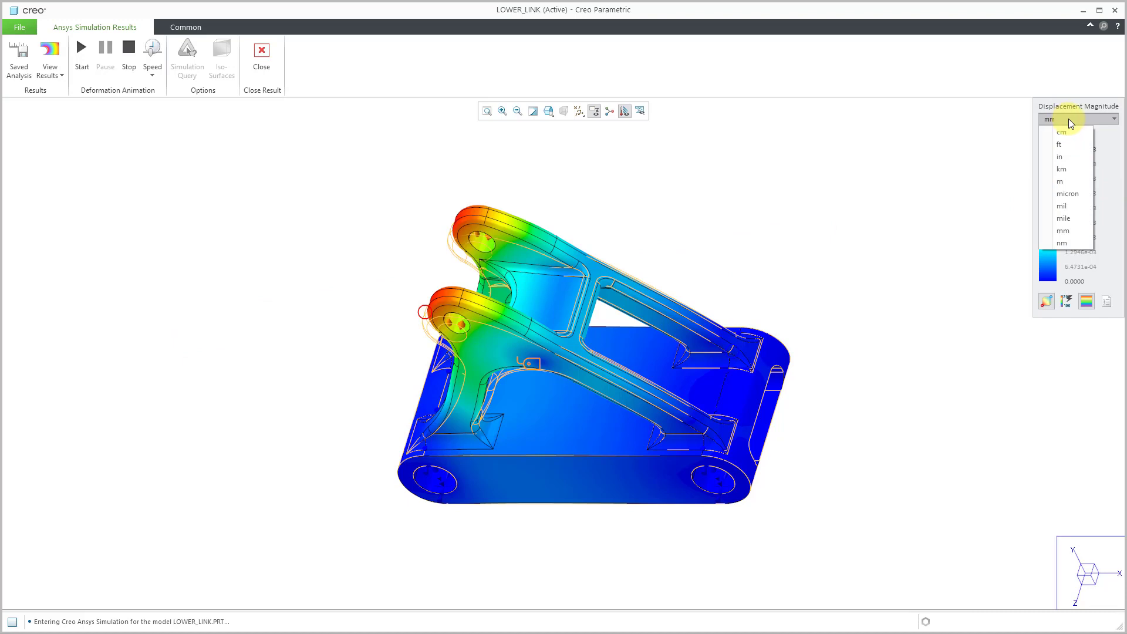
pyautogui.click(984, 126)
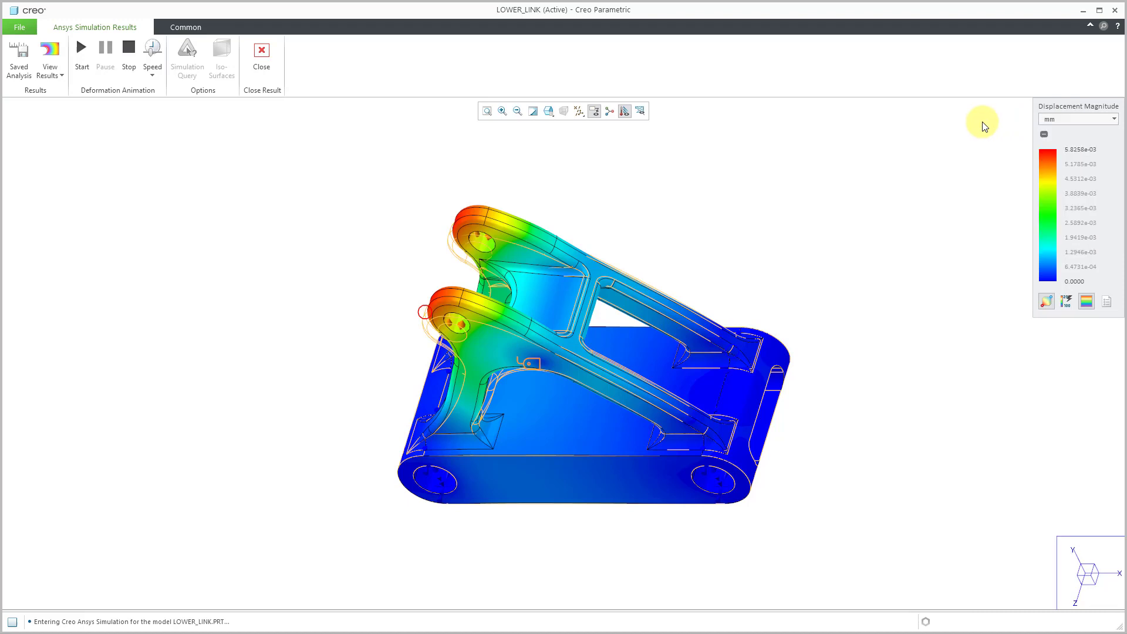
pyautogui.click(81, 61)
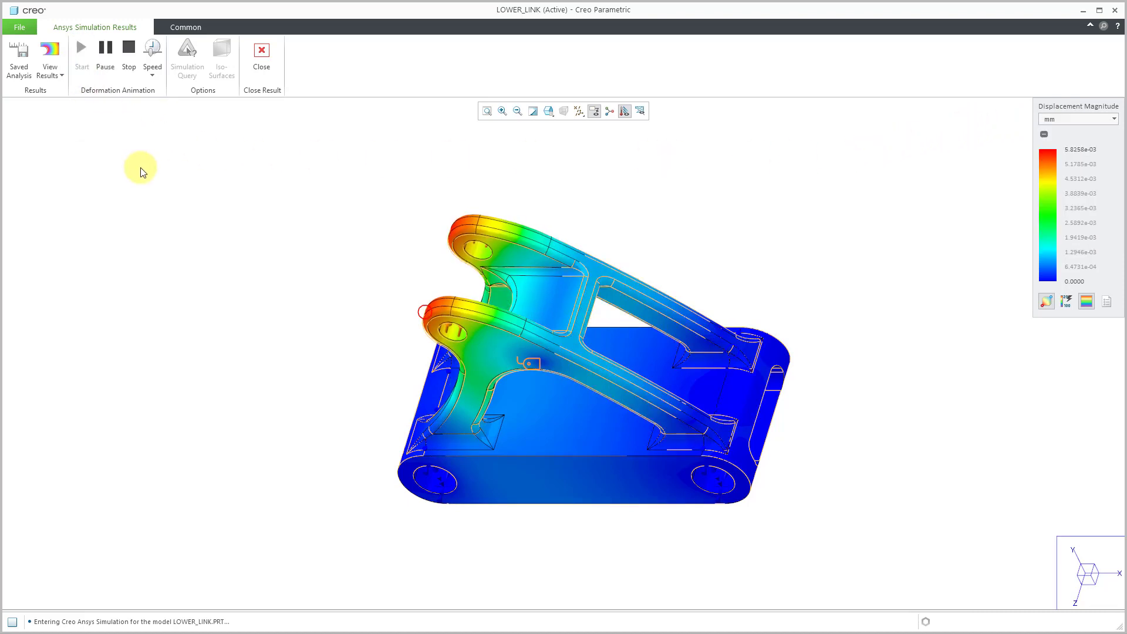
pyautogui.click(151, 69)
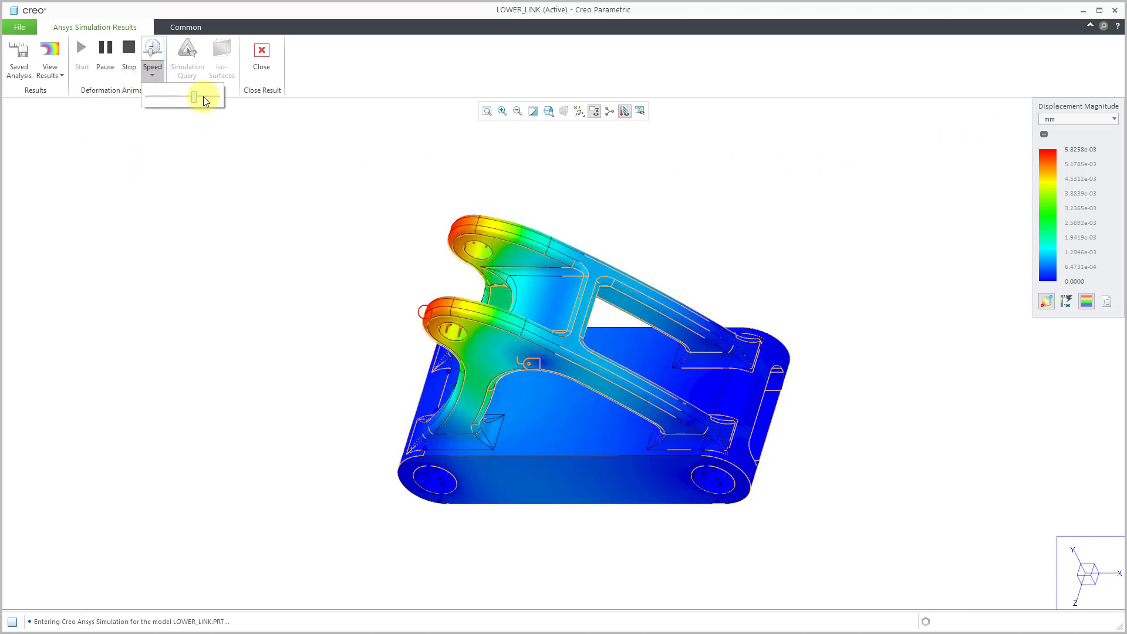
pyautogui.click(219, 99)
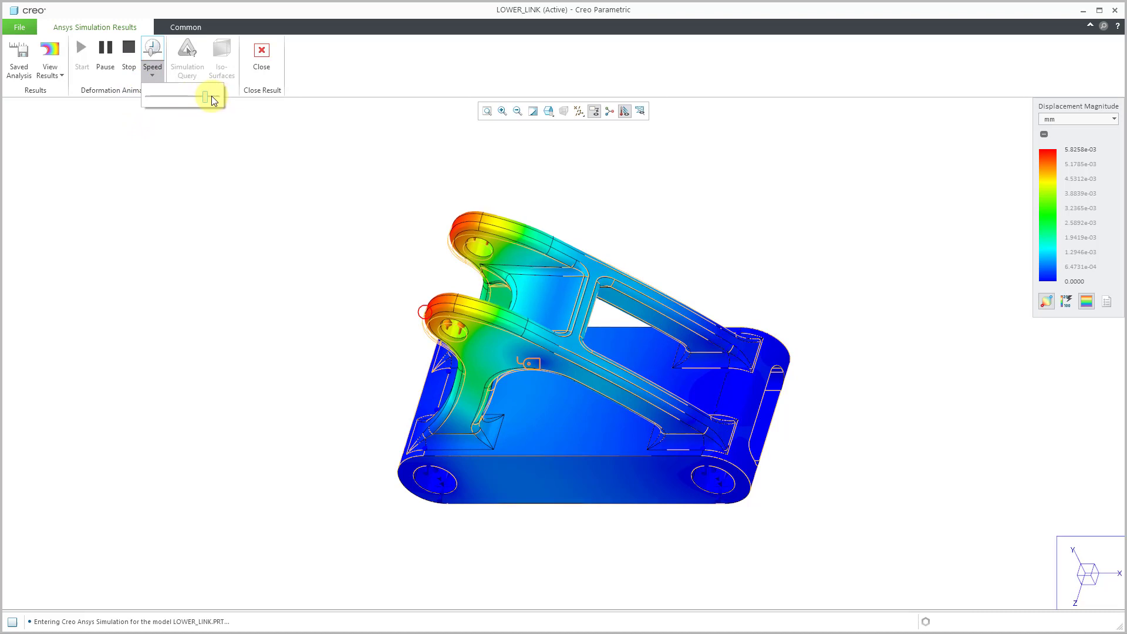
pyautogui.click(208, 182)
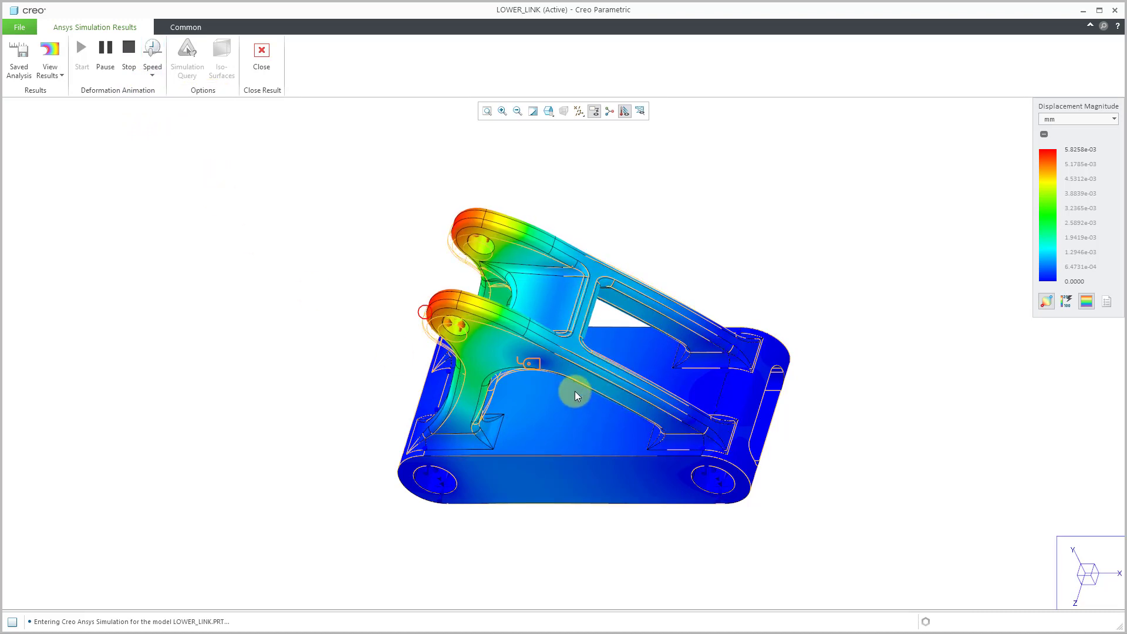
pyautogui.keyDown('ctrl'); pyautogui.moveTo(574, 390); pyautogui.dragTo(576, 487, button='middle'); pyautogui.keyUp('ctrl')
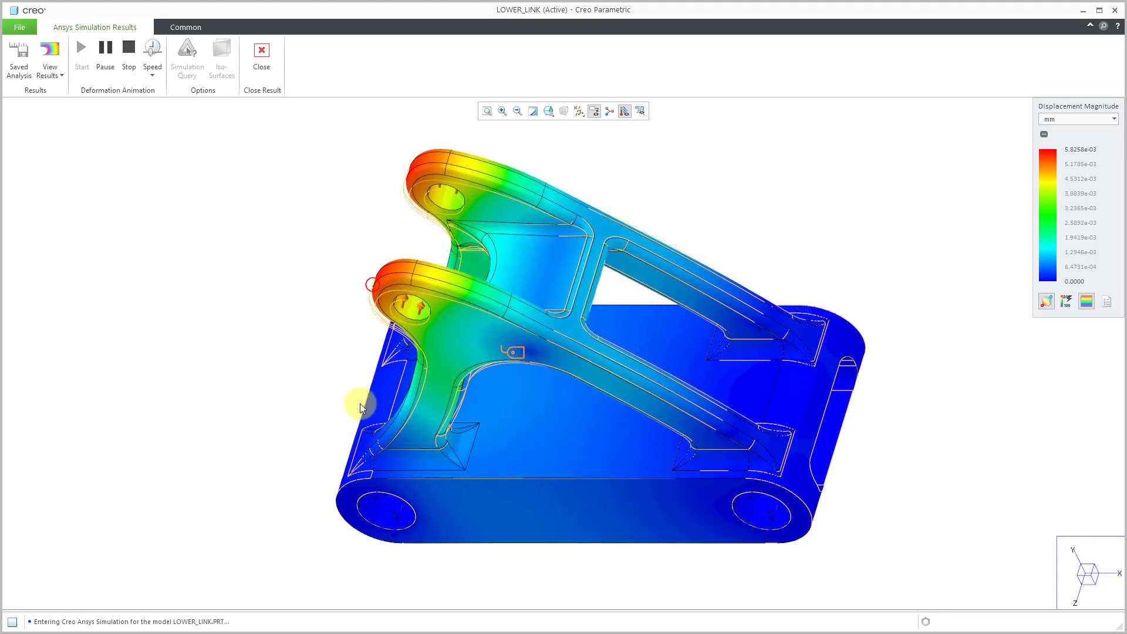
pyautogui.moveTo(501, 352); pyautogui.dragTo(440, 364, button='middle')
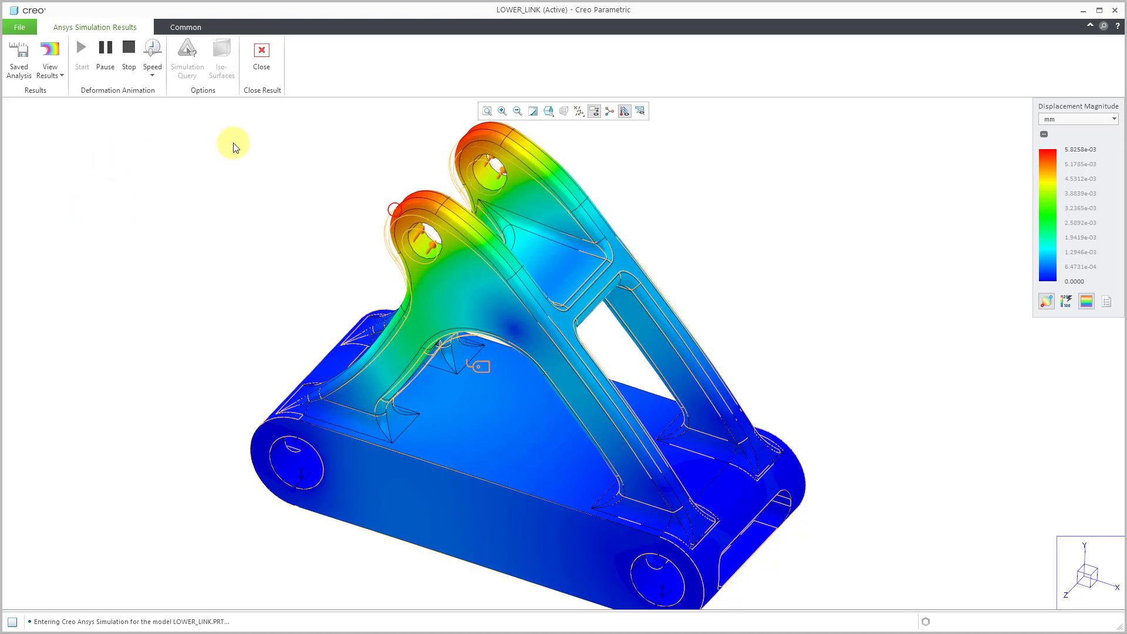
# - Close the displacement result and launch Von Mises Stress 1 in an auxiliary window
pyautogui.click(262, 58)
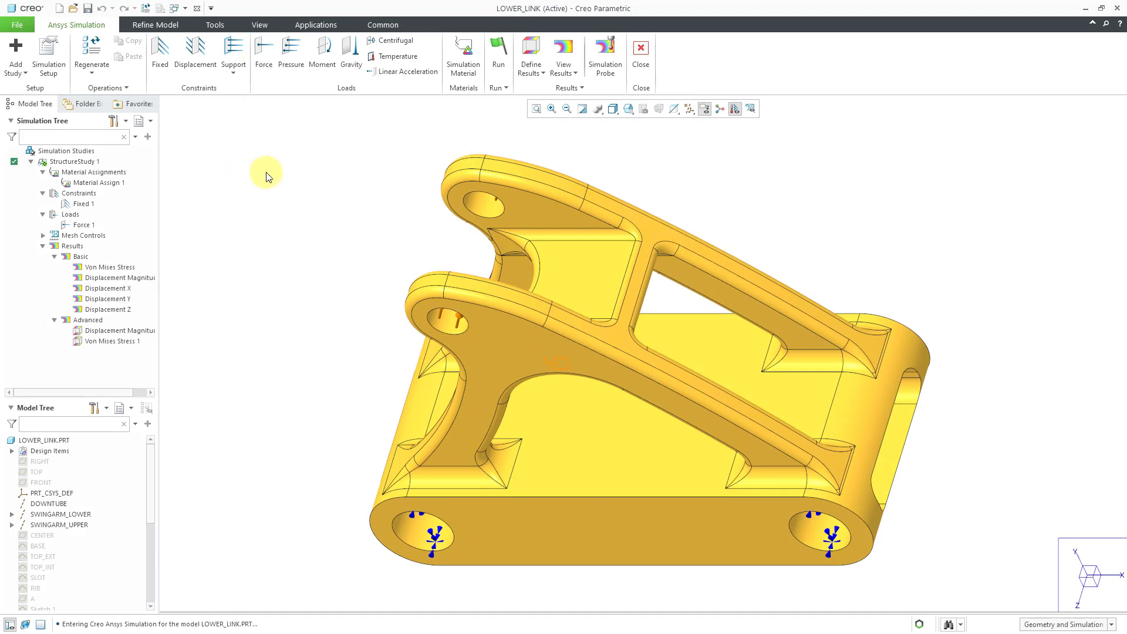
pyautogui.click(131, 342)
pyautogui.rightClick(131, 343)
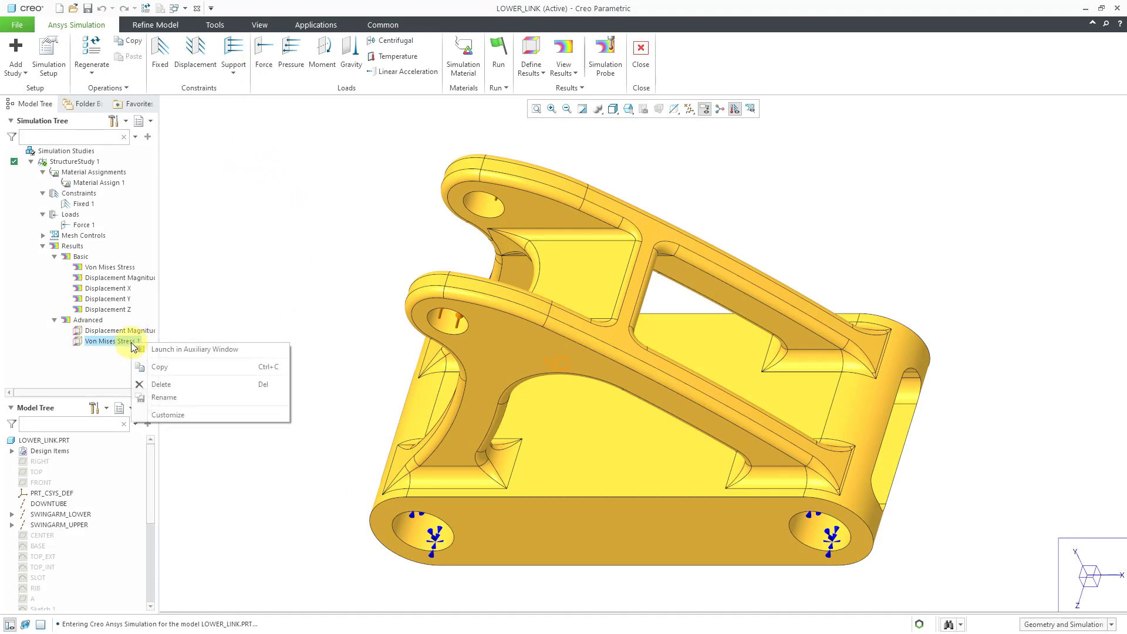
pyautogui.click(186, 350)
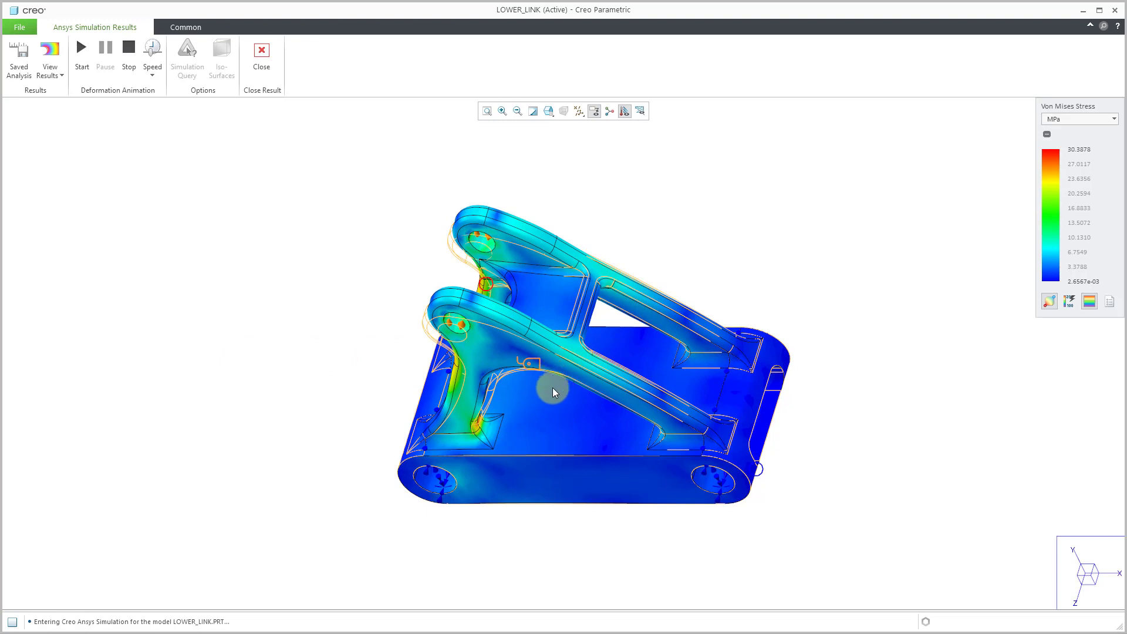
# - Animate the Von Mises stress contours, zoomed in and orbited to show the top and front
pyautogui.keyDown('ctrl'); pyautogui.moveTo(549, 381); pyautogui.dragTo(552, 466, button='middle'); pyautogui.keyUp('ctrl')
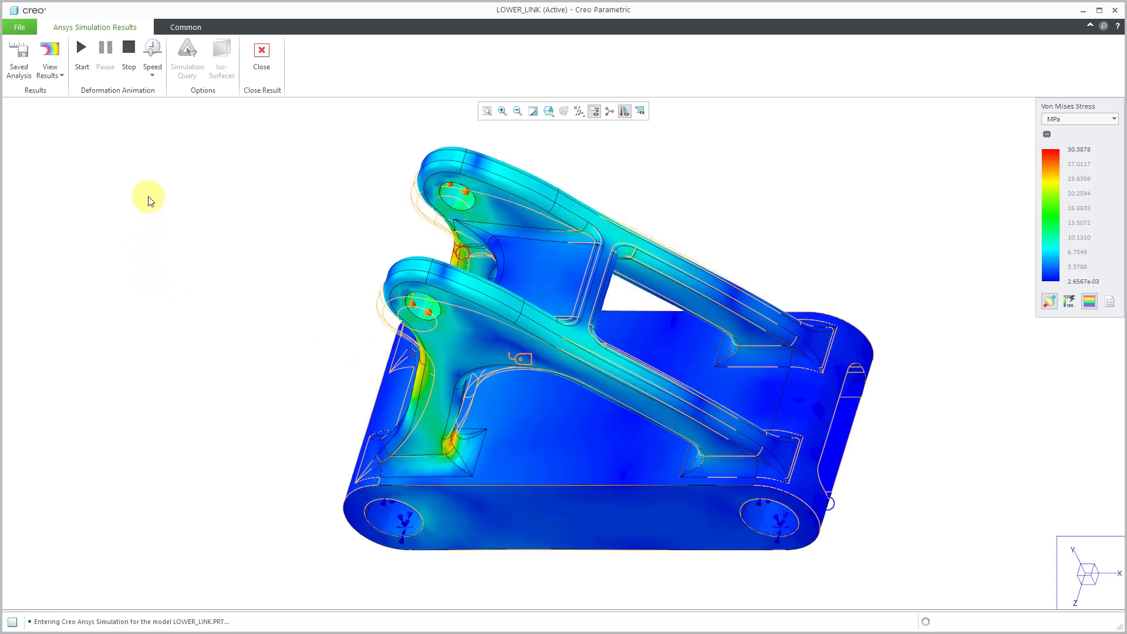
pyautogui.click(85, 71)
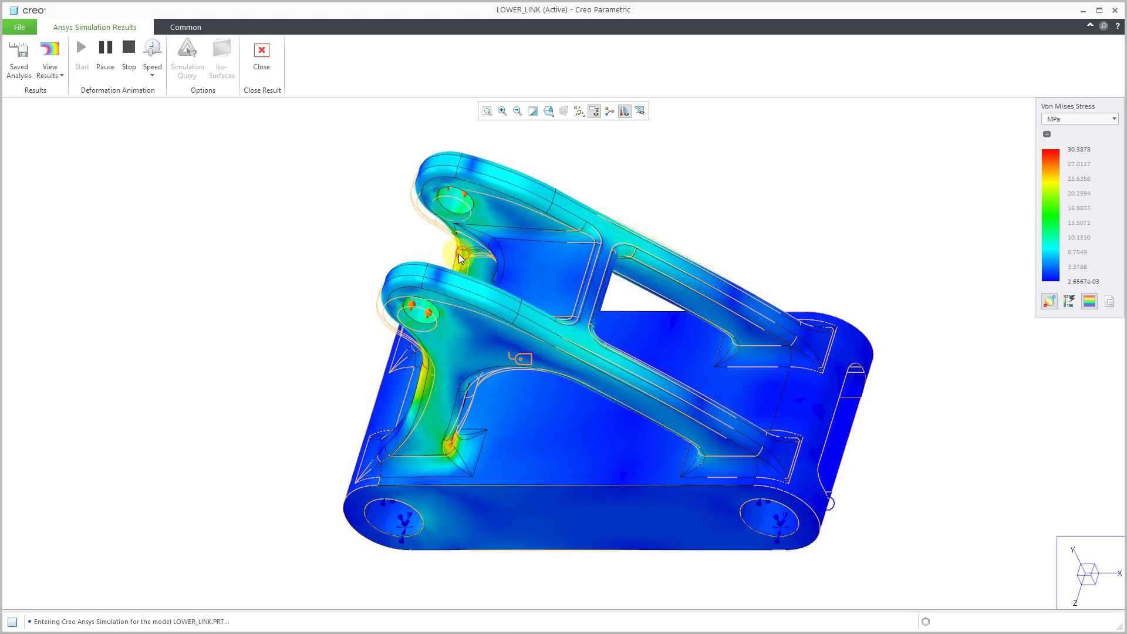
pyautogui.moveTo(447, 333); pyautogui.dragTo(516, 305, button='middle')
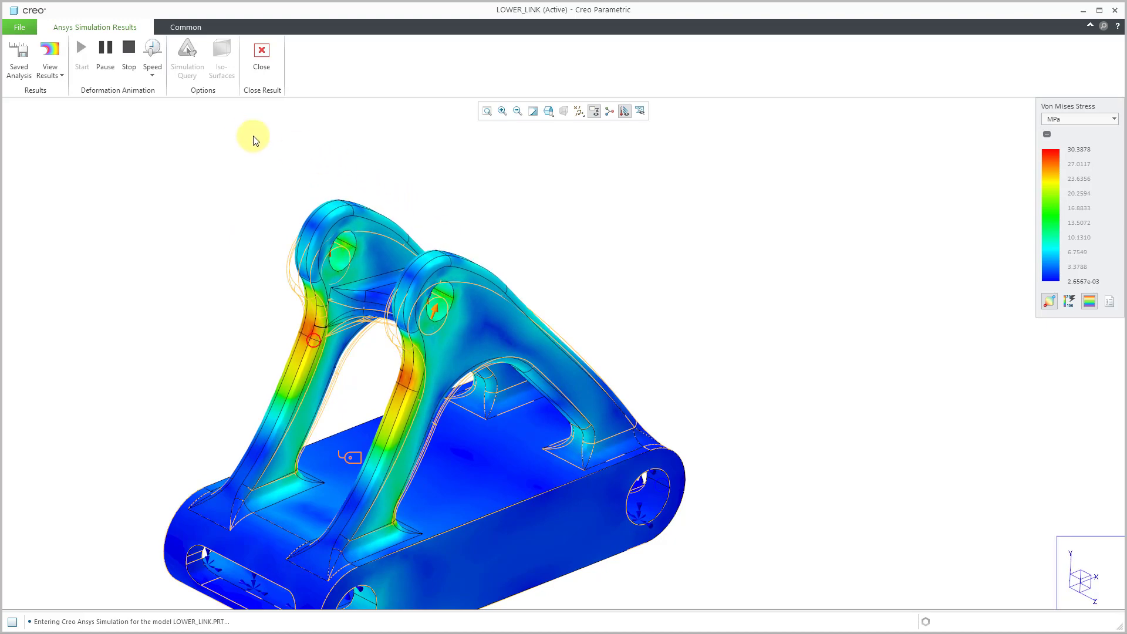
pyautogui.click(261, 58)
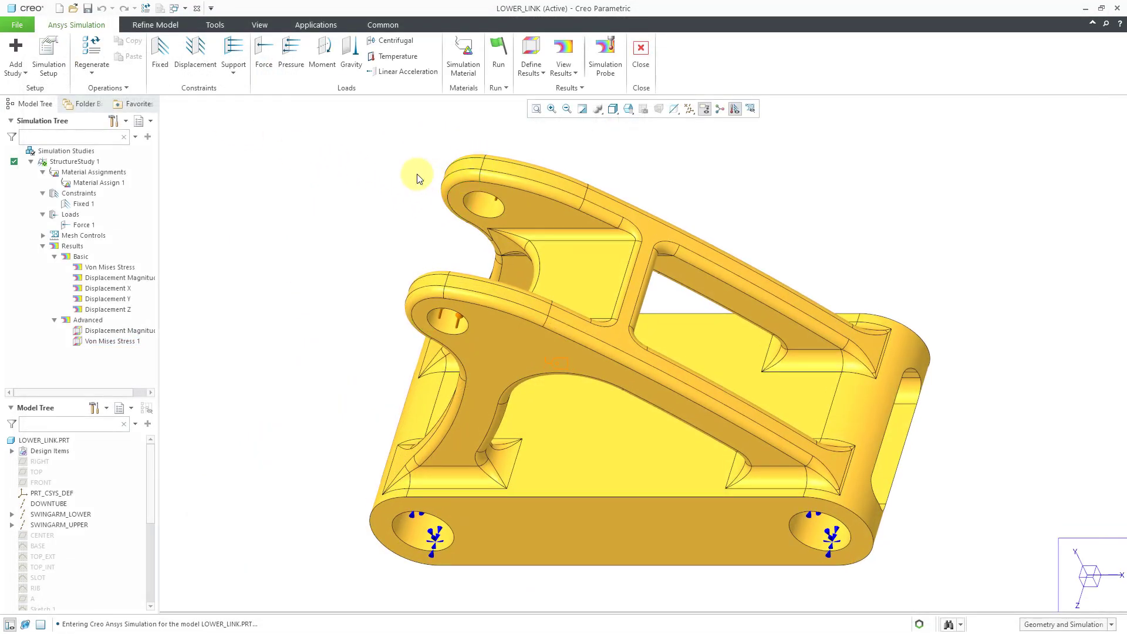